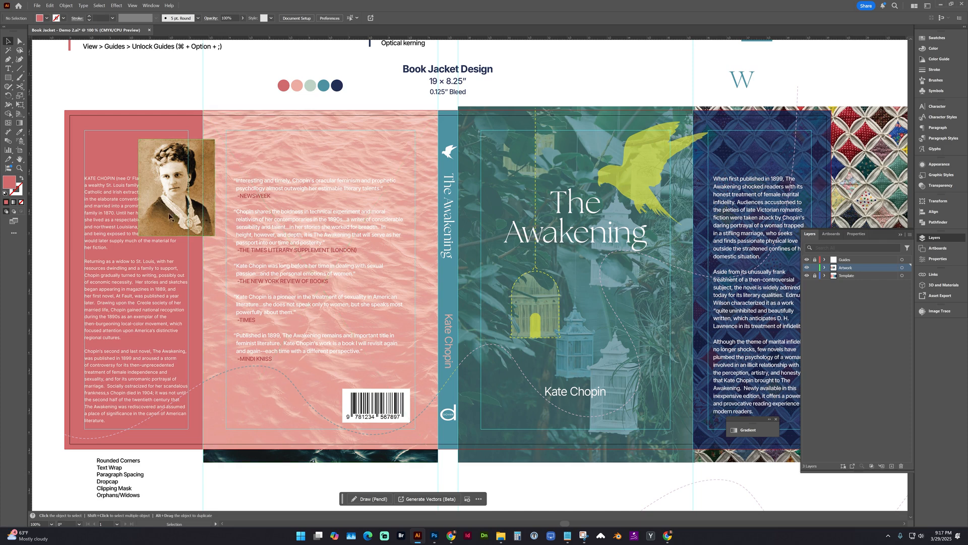
Draw a rectangle about 1.92 × 2.43 in covering the author portrait and fill it with white.
{"action": "left_click", "coordinate": [11, 79]}
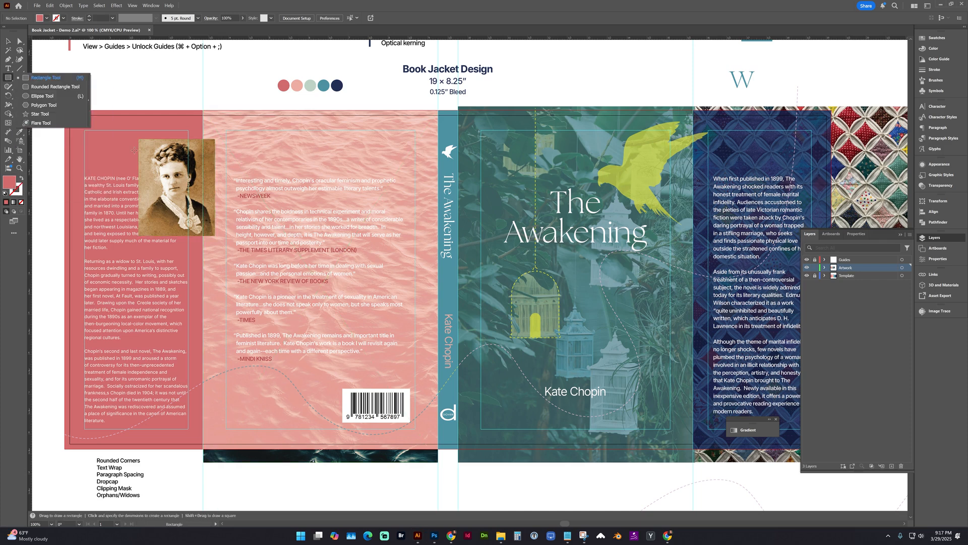
{"action": "left_click_drag", "start_coordinate": [139, 140], "coordinate": [215, 237]}
{"action": "key", "text": "z"}
{"action": "left_click_drag", "start_coordinate": [91, 88], "coordinate": [311, 291]}
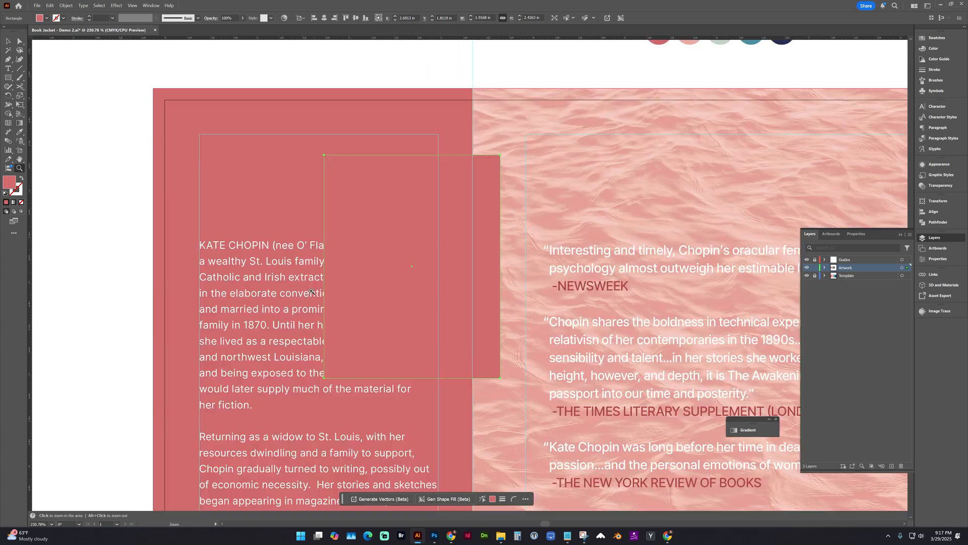
{"action": "key", "text": "i"}
{"action": "left_click", "coordinate": [423, 61]}
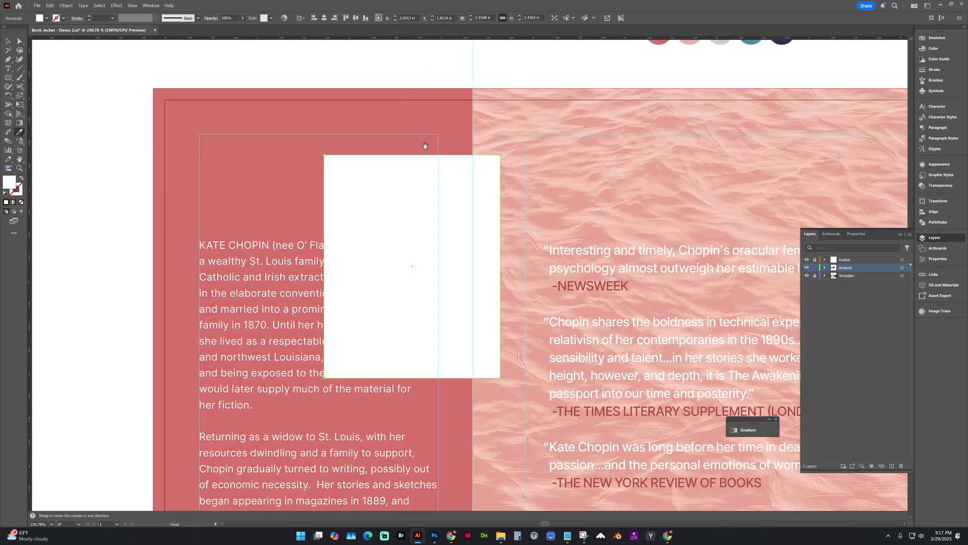
Round all corners of the white rectangle covering the author portrait.
{"action": "left_click_drag", "start_coordinate": [425, 146], "coordinate": [280, 151]}
{"action": "key", "text": "v"}
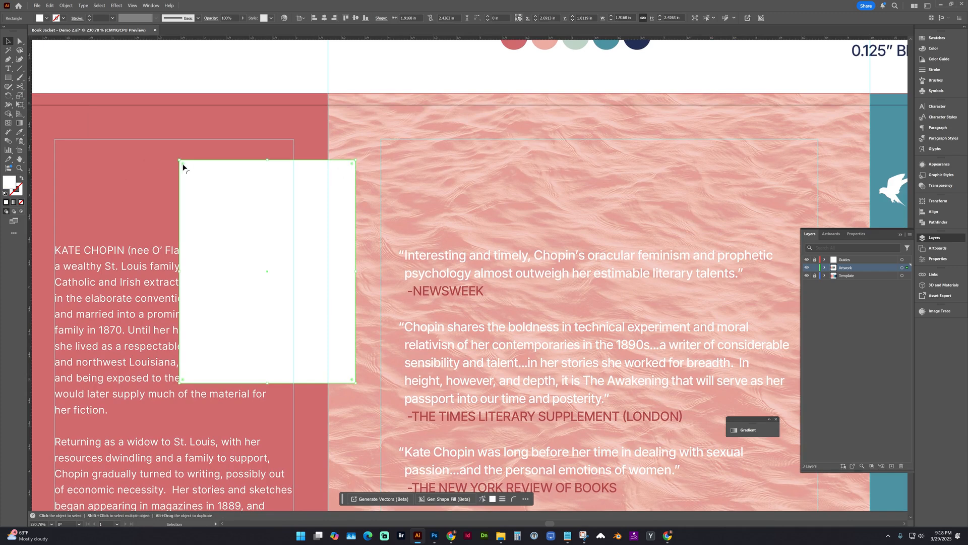
{"action": "left_click_drag", "start_coordinate": [183, 163], "coordinate": [189, 174]}
{"action": "left_click", "coordinate": [252, 148]}
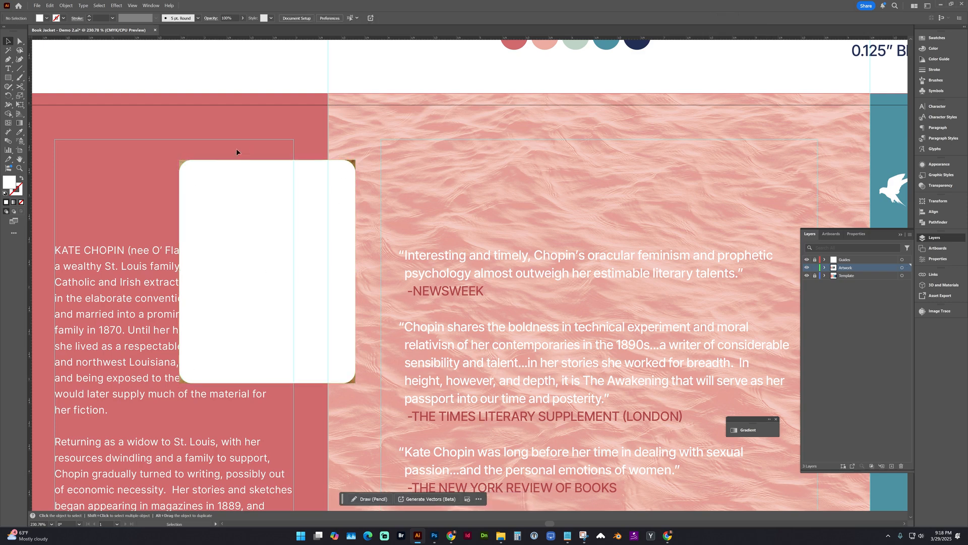
Make a clipping mask from the rounded rectangle and the author portrait beneath it.
{"action": "left_click_drag", "start_coordinate": [216, 147], "coordinate": [199, 177]}
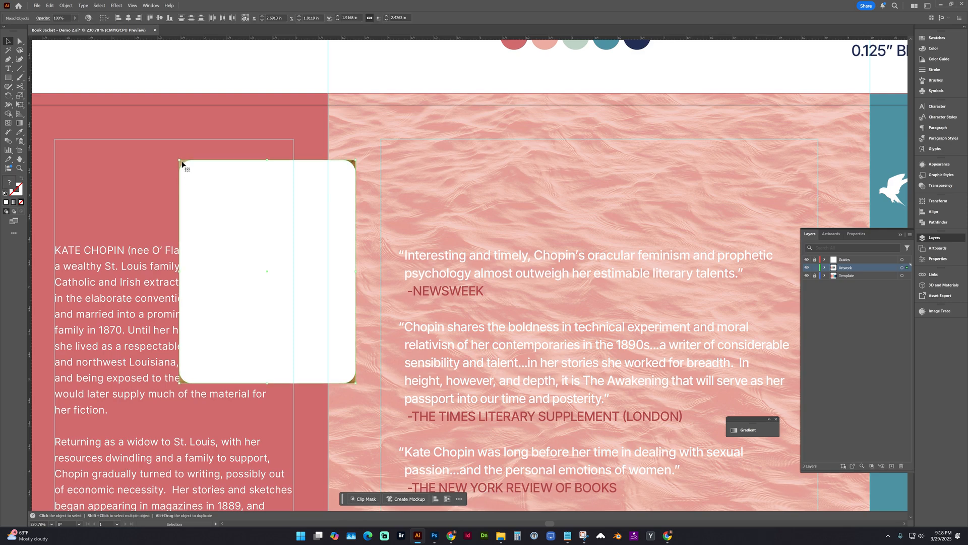
{"action": "left_click", "coordinate": [66, 6]}
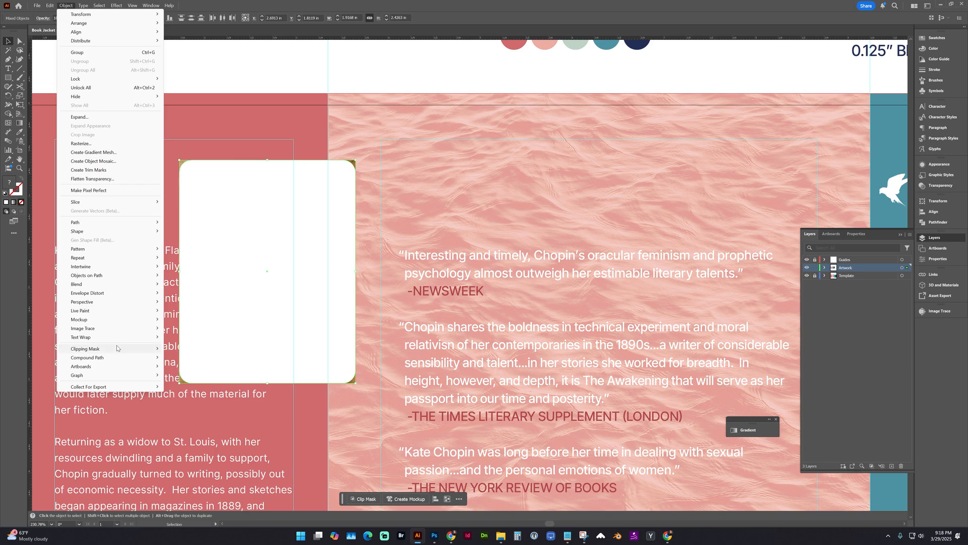
{"action": "mouse_move", "coordinate": [121, 349]}
{"action": "left_click", "coordinate": [183, 349]}
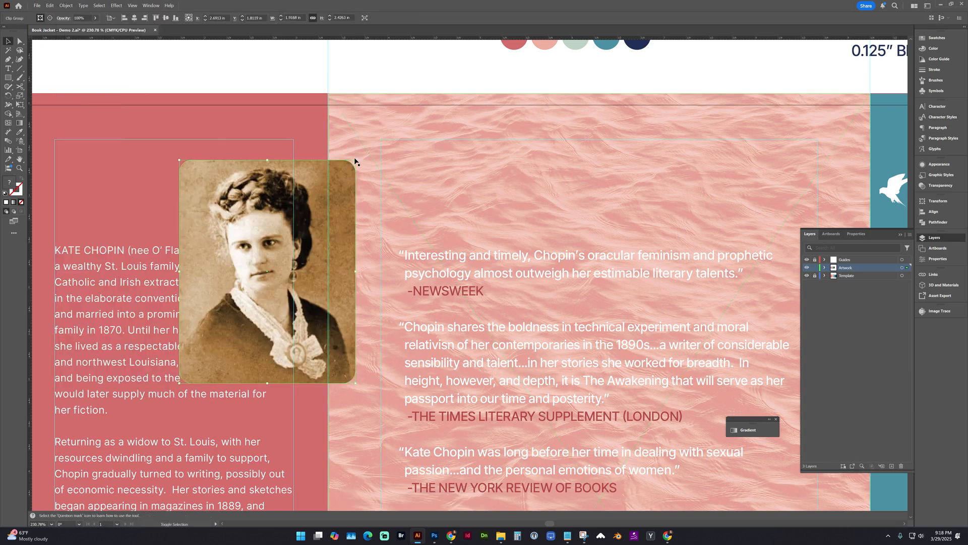
Scale the clipped portrait proportionally to about 1.27 × 1.61 in and move it slightly up along the flap's inner margin.
{"action": "left_click_drag", "start_coordinate": [356, 160], "coordinate": [297, 211]}
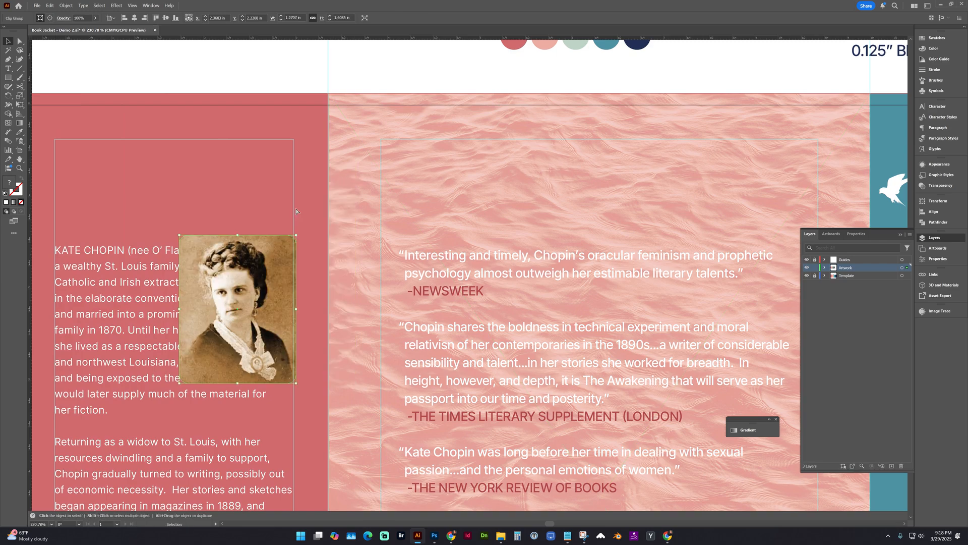
{"action": "key", "text": "a"}
{"action": "key", "text": "ctrl+minus"}
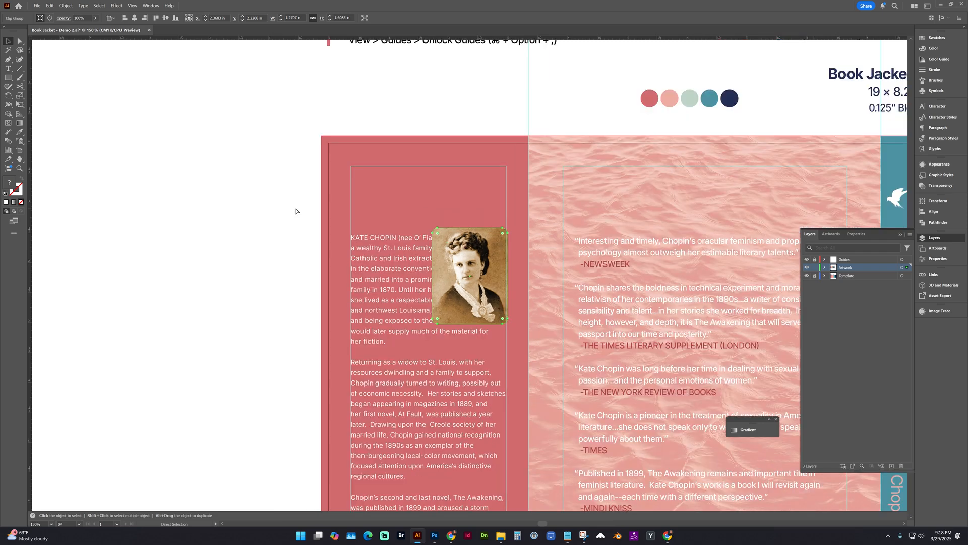
{"action": "key", "text": "ctrl+minus"}
{"action": "left_click_drag", "start_coordinate": [352, 229], "coordinate": [245, 219]}
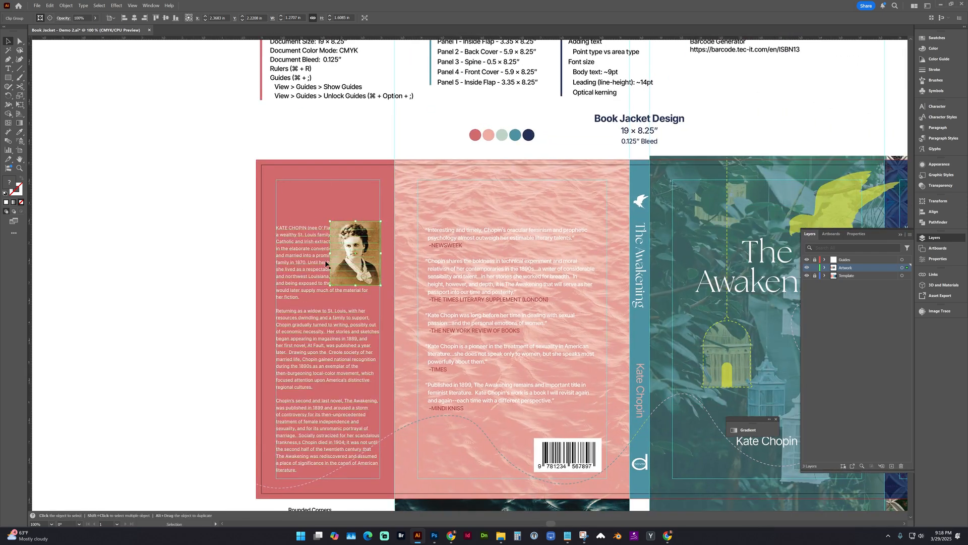
{"action": "left_click_drag", "start_coordinate": [342, 259], "coordinate": [264, 243]}
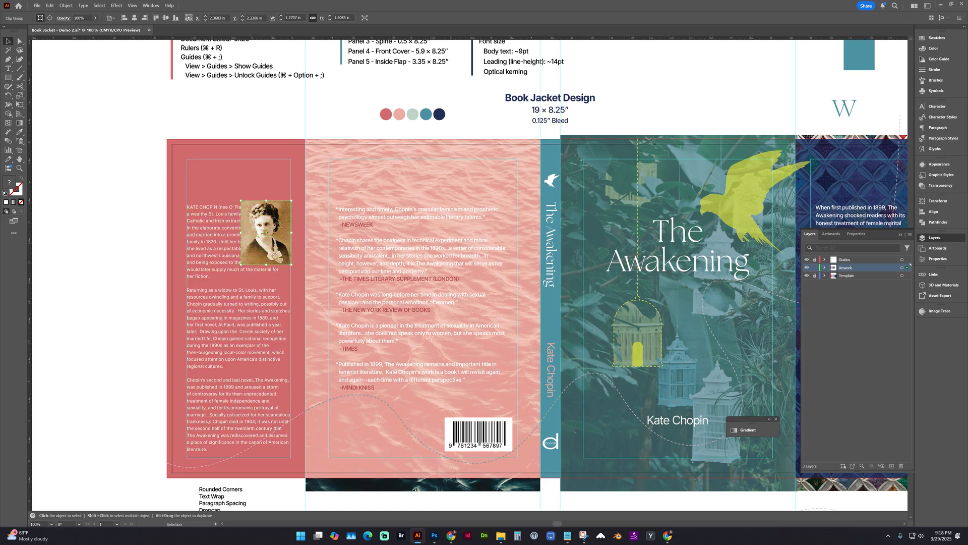
{"action": "left_click_drag", "start_coordinate": [259, 216], "coordinate": [258, 203]}
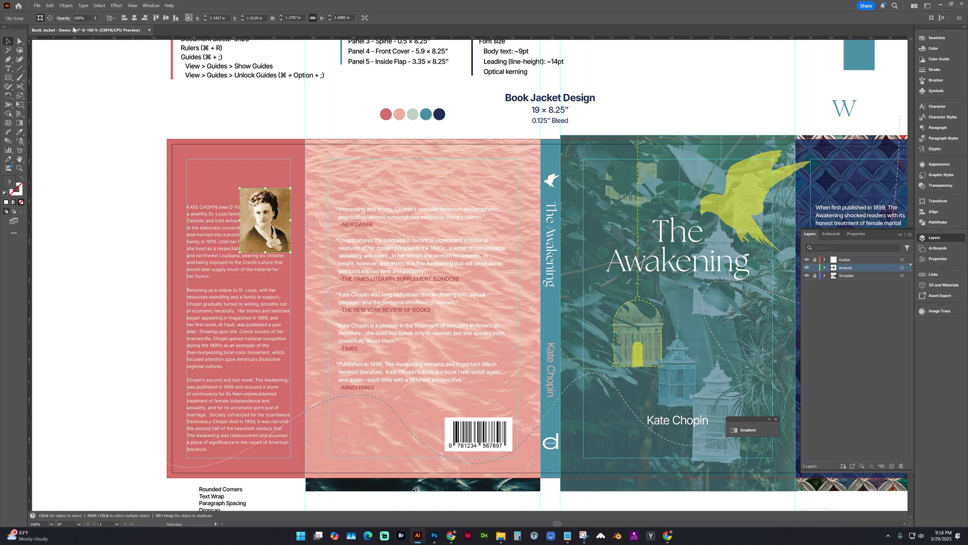
Apply a text wrap to the portrait so the flap biography flows around it.
{"action": "left_click", "coordinate": [67, 6]}
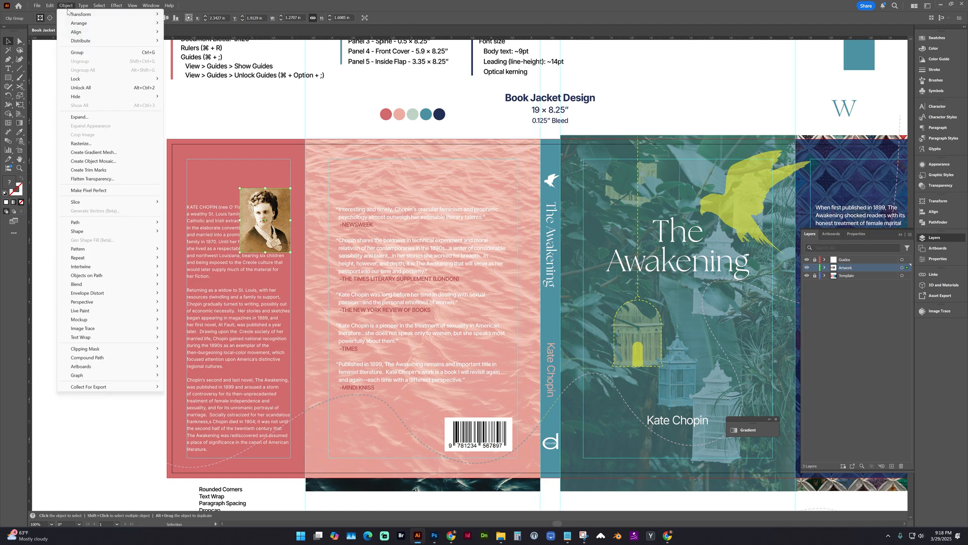
{"action": "mouse_move", "coordinate": [109, 341]}
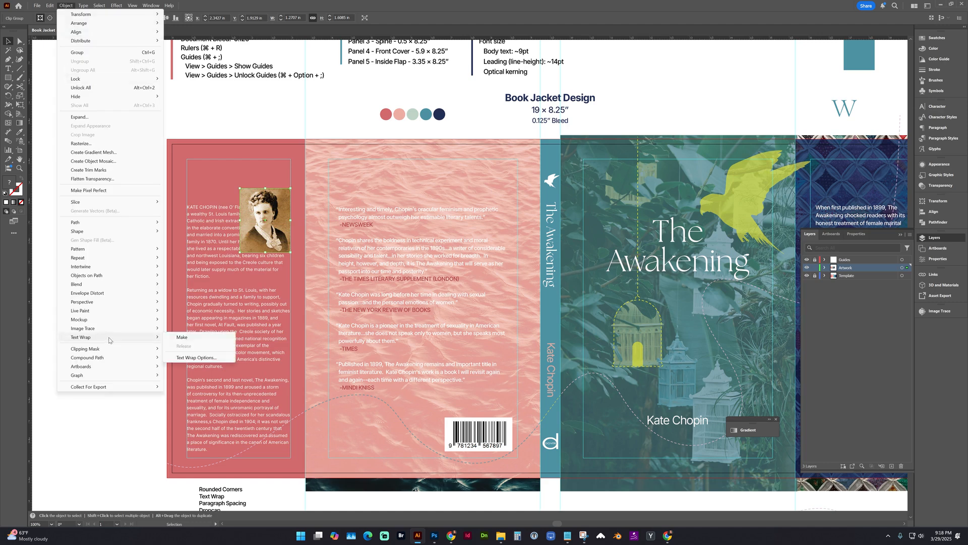
{"action": "left_click", "coordinate": [180, 337]}
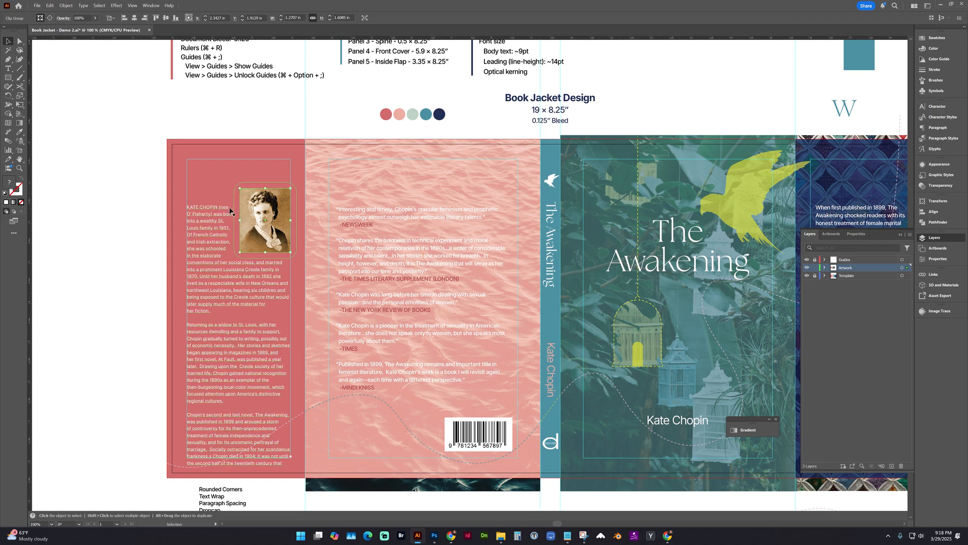
Reduce the offset in the portrait's text wrap options by a few points, keeping Invert Wrap off.
{"action": "left_click", "coordinate": [64, 6]}
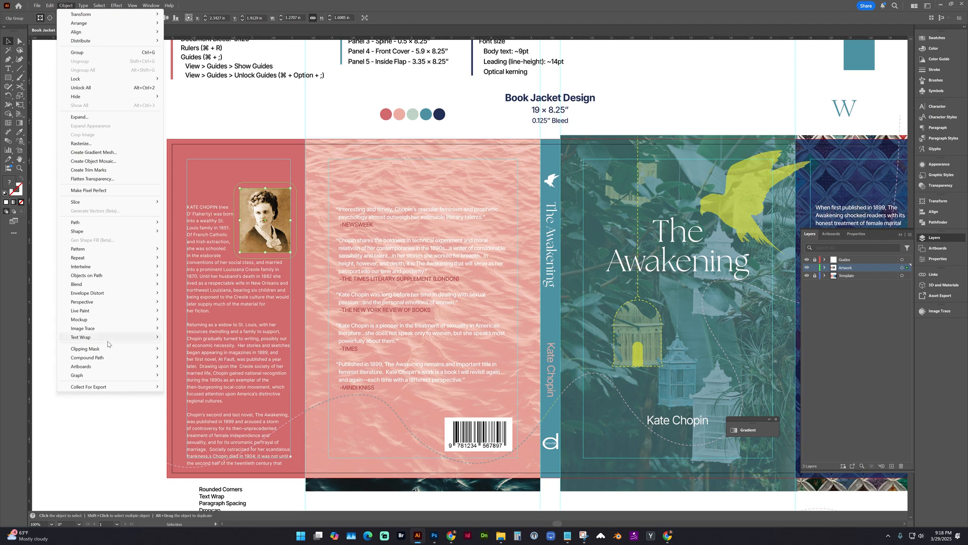
{"action": "mouse_move", "coordinate": [109, 338]}
{"action": "left_click", "coordinate": [191, 357]}
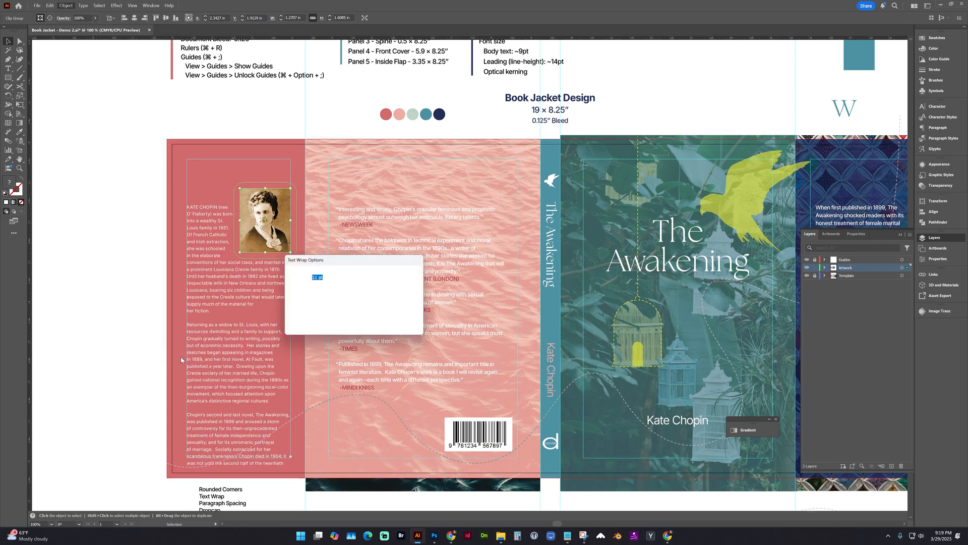
{"action": "left_click_drag", "start_coordinate": [339, 261], "coordinate": [358, 233]}
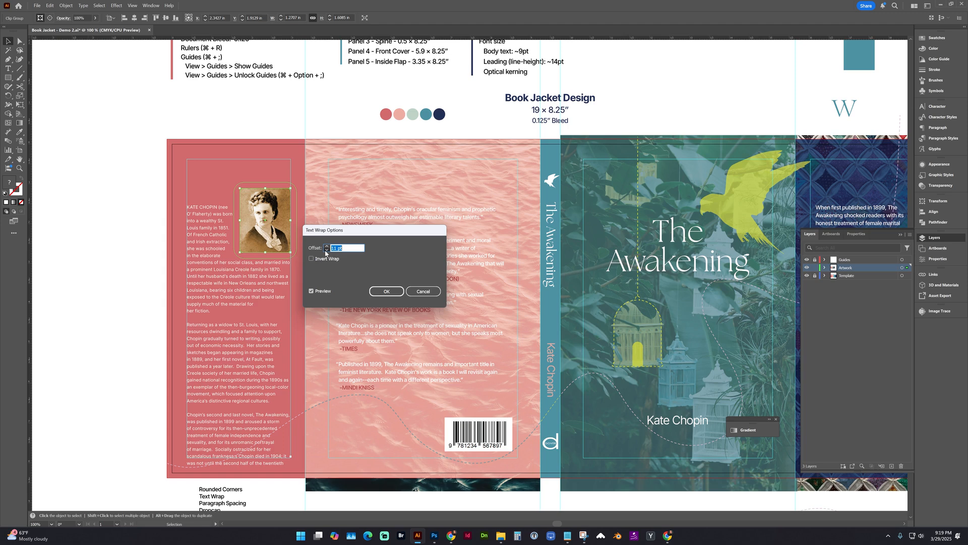
{"action": "left_click", "coordinate": [327, 250]}
{"action": "left_click", "coordinate": [327, 250]}
{"action": "left_click", "coordinate": [327, 250]}
{"action": "left_click", "coordinate": [387, 291]}
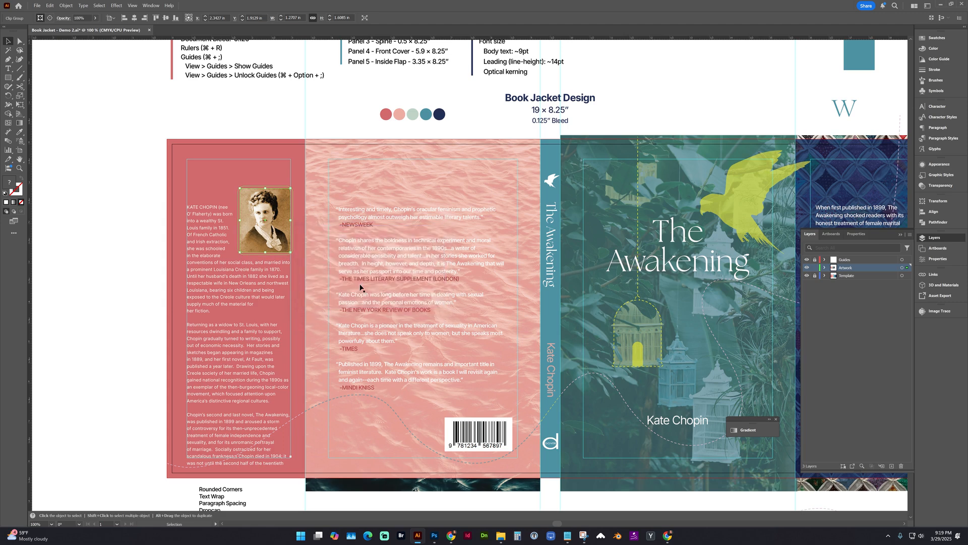
Move the biography text up slightly and extend its frame downward to about 7.2 in tall to fit the overset text.
{"action": "left_click_drag", "start_coordinate": [224, 269], "coordinate": [225, 258]}
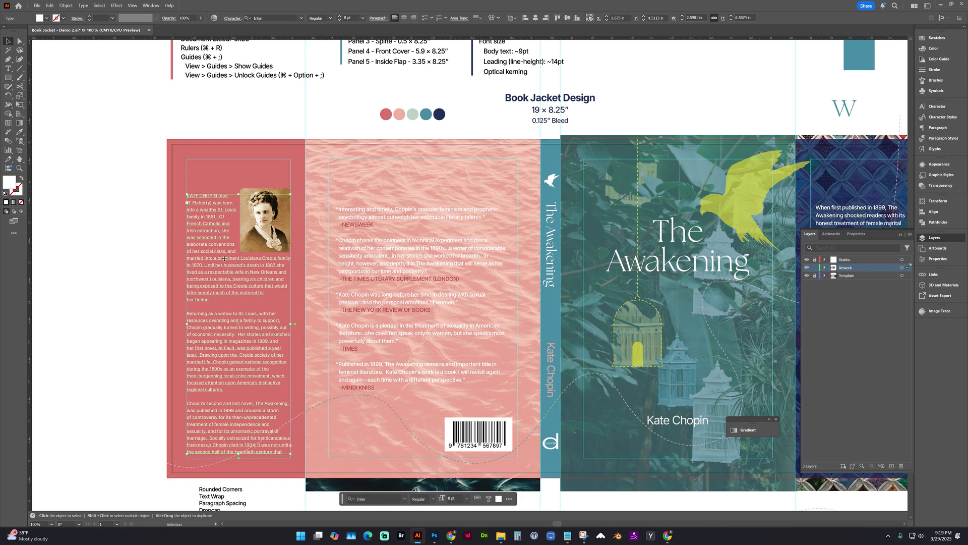
{"action": "left_click_drag", "start_coordinate": [239, 456], "coordinate": [243, 483]}
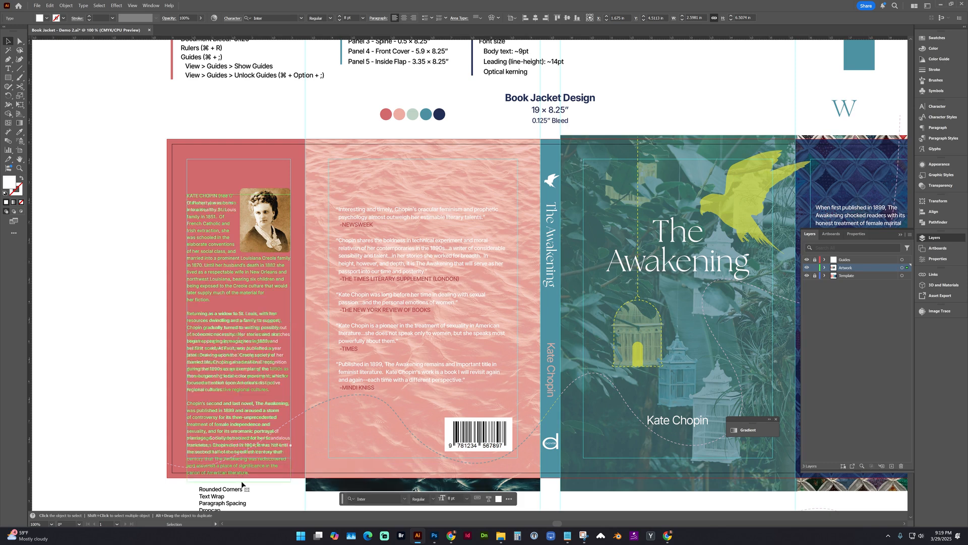
{"action": "left_click", "coordinate": [237, 171]}
Move the biography text and the portrait together straight up to the top margin guide of the flap.
{"action": "left_click", "coordinate": [273, 232]}
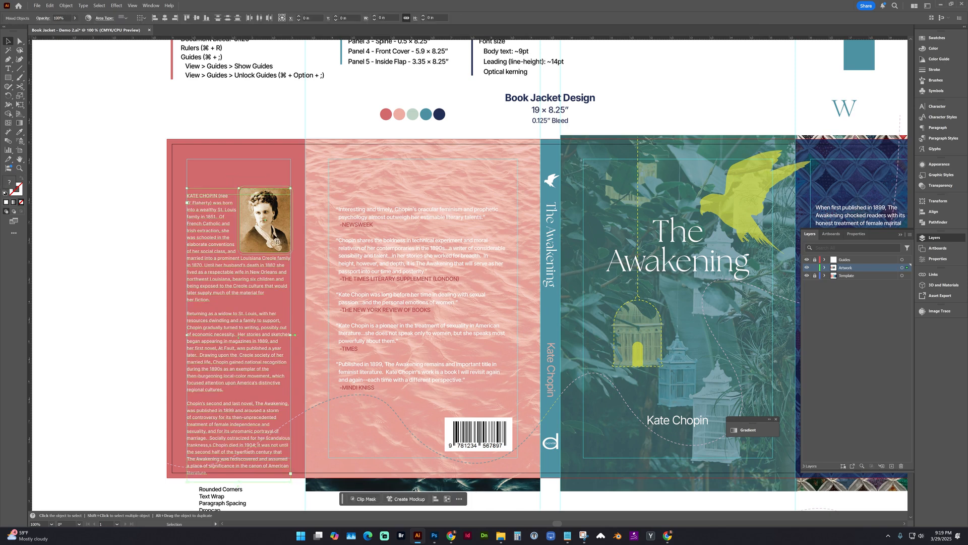
{"action": "left_click", "coordinate": [262, 258], "text": "shift"}
{"action": "left_click_drag", "start_coordinate": [261, 232], "coordinate": [261, 207]}
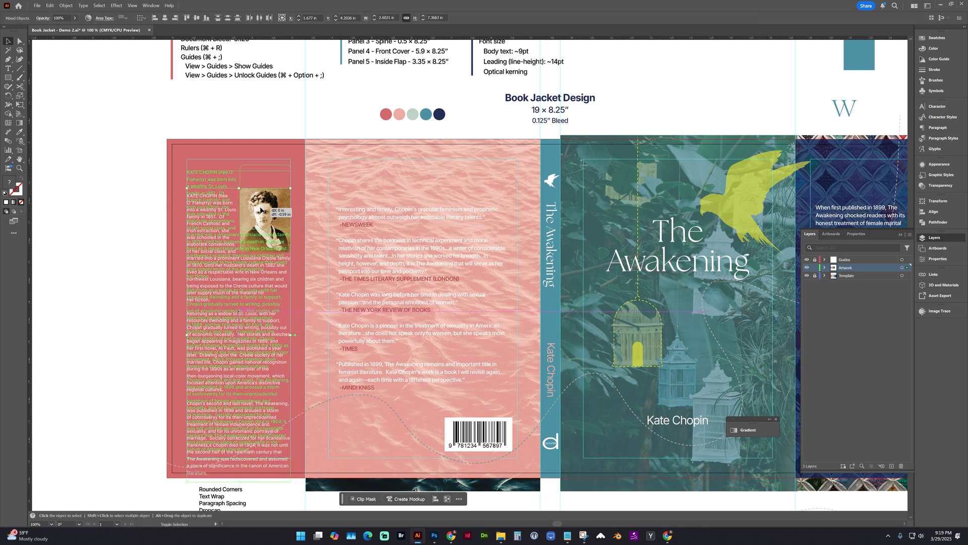
{"action": "left_click", "coordinate": [150, 237]}
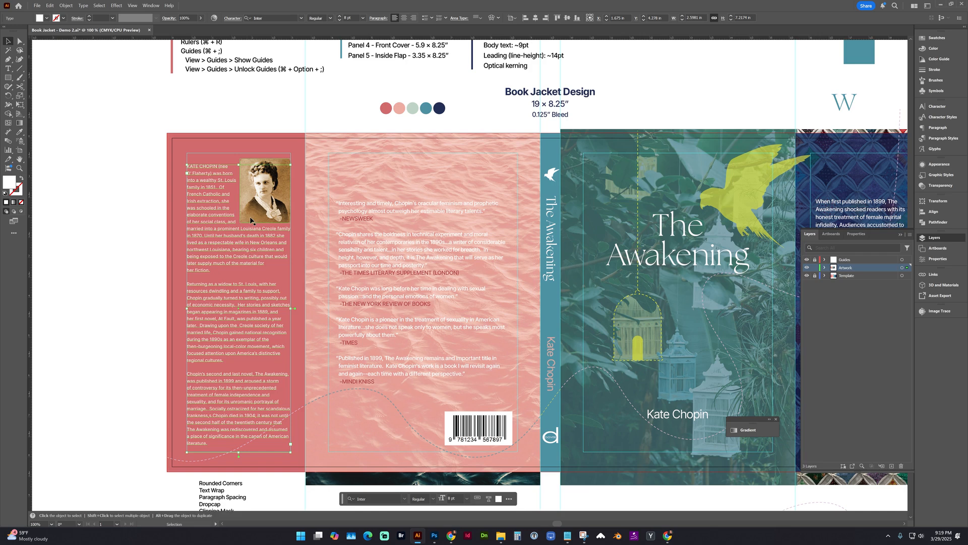
Insert a soft line break before "American" at the end of the biography to fix the single-word last line.
{"action": "scroll", "coordinate": [251, 220], "scroll_direction": "down", "scroll_amount": 2}
{"action": "scroll", "coordinate": [251, 221], "scroll_direction": "right", "scroll_amount": 1}
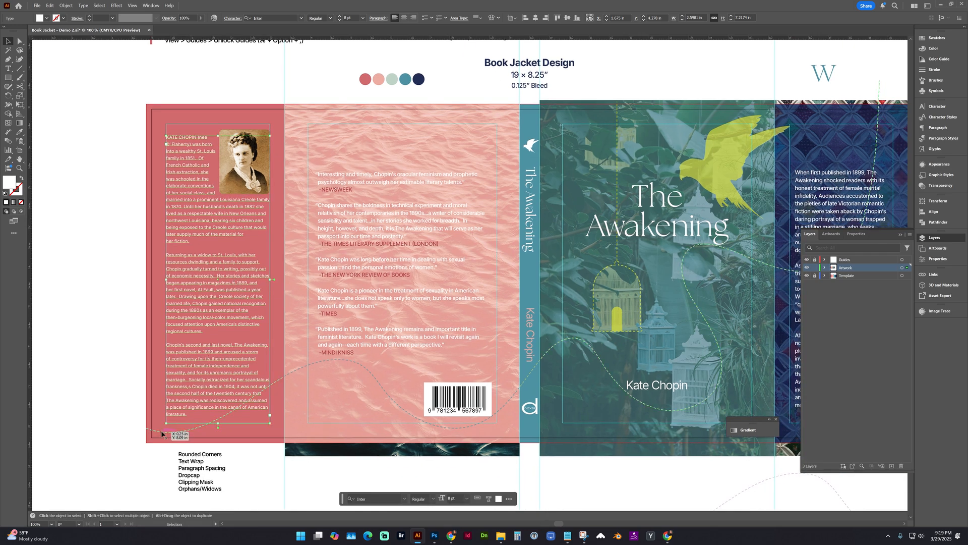
{"action": "left_click", "coordinate": [157, 418]}
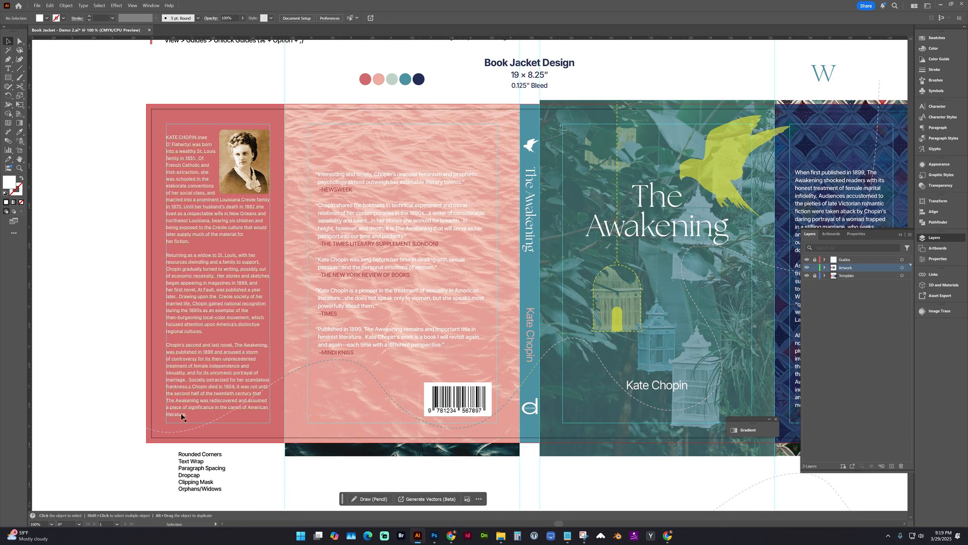
{"action": "double_click", "coordinate": [248, 406]}
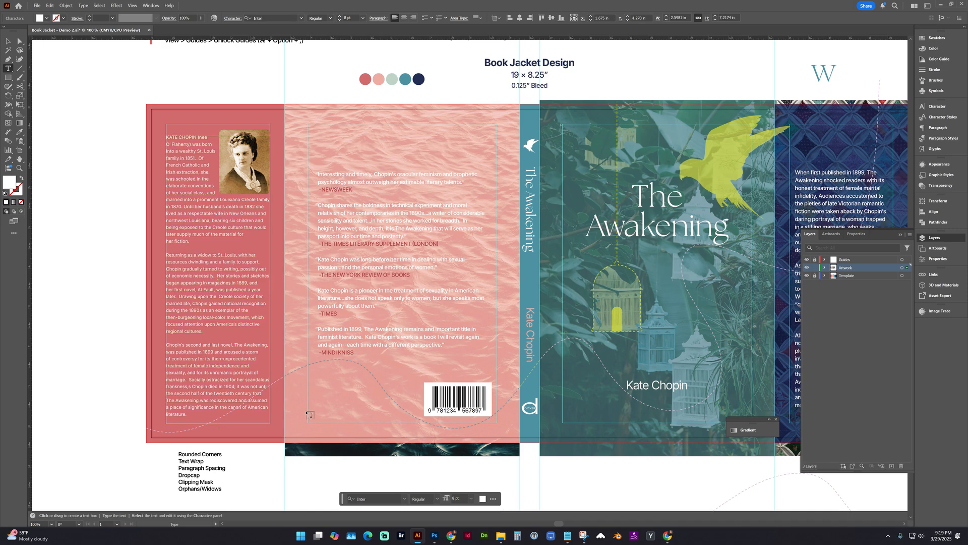
{"action": "key", "text": "shift+Return"}
{"action": "left_click", "coordinate": [134, 340]}
{"action": "left_click", "coordinate": [7, 42]}
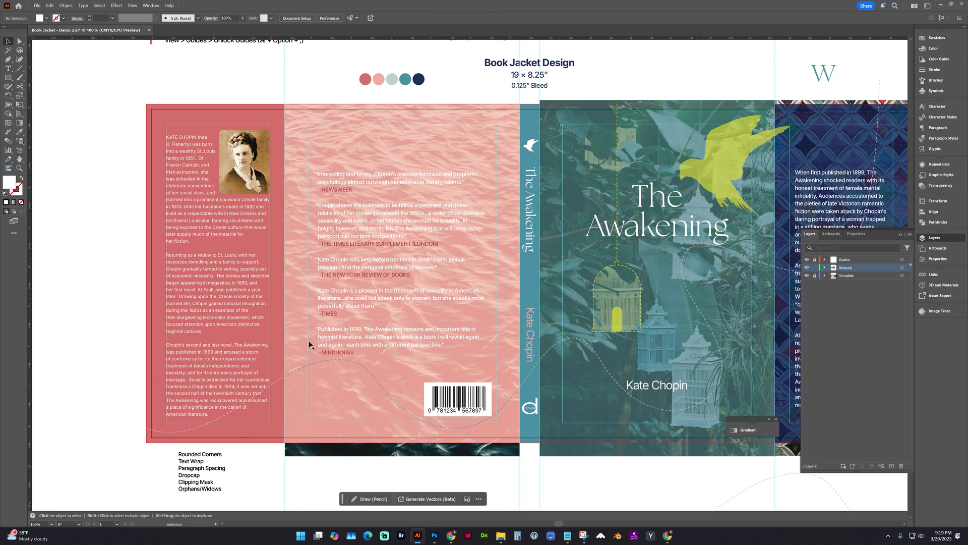
Delete the blank lines between the review quotes on the back cover.
{"action": "key", "text": "space"}
{"action": "left_click_drag", "start_coordinate": [333, 349], "coordinate": [265, 339]}
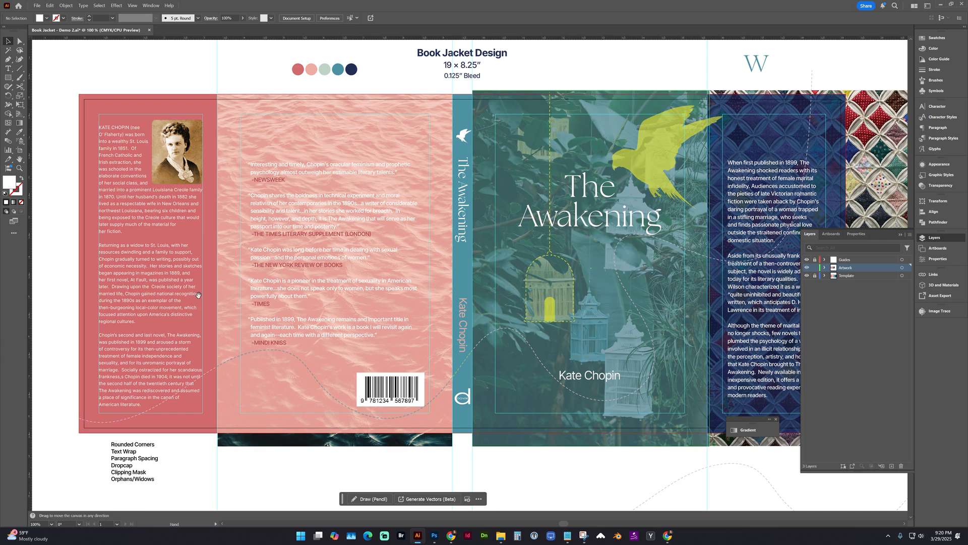
{"action": "double_click", "coordinate": [279, 195]}
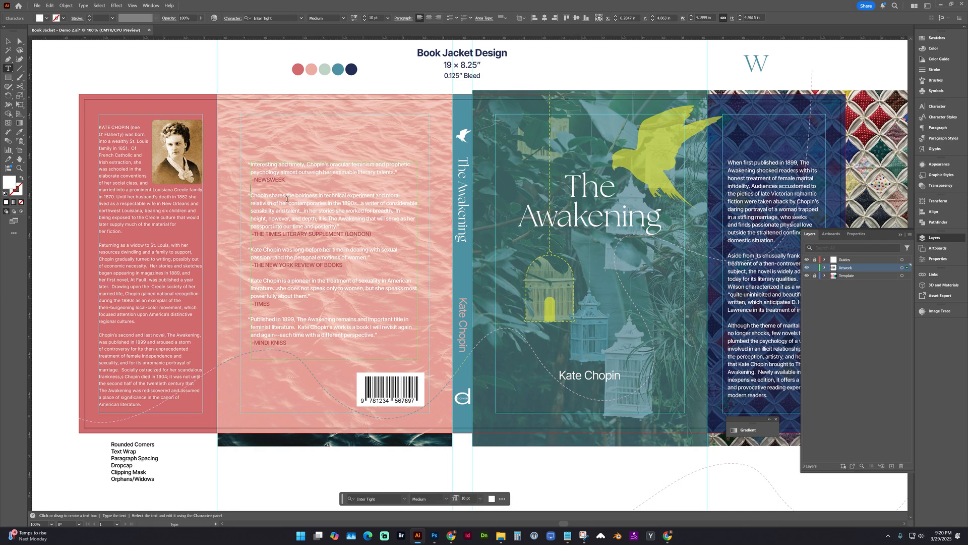
{"action": "key", "text": "BackSpace"}
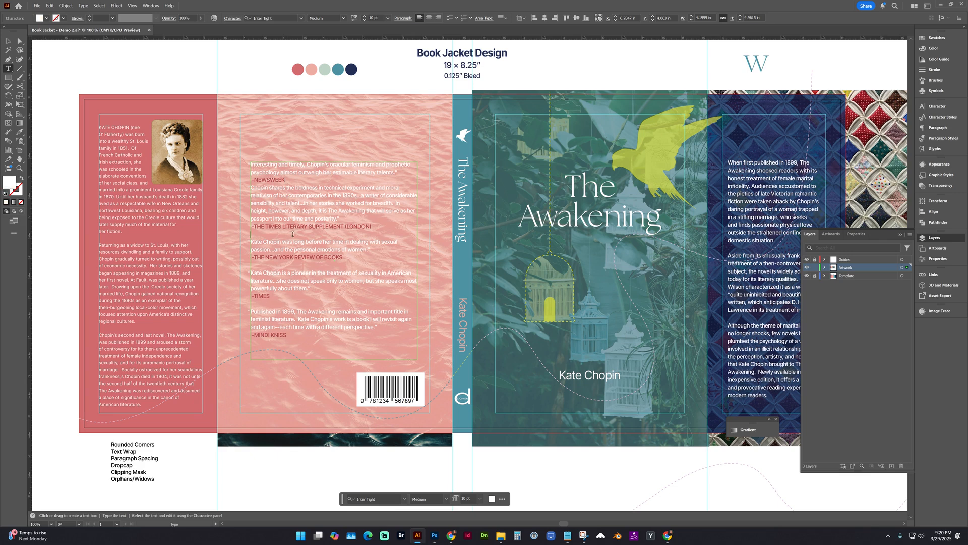
{"action": "key", "text": "BackSpace"}
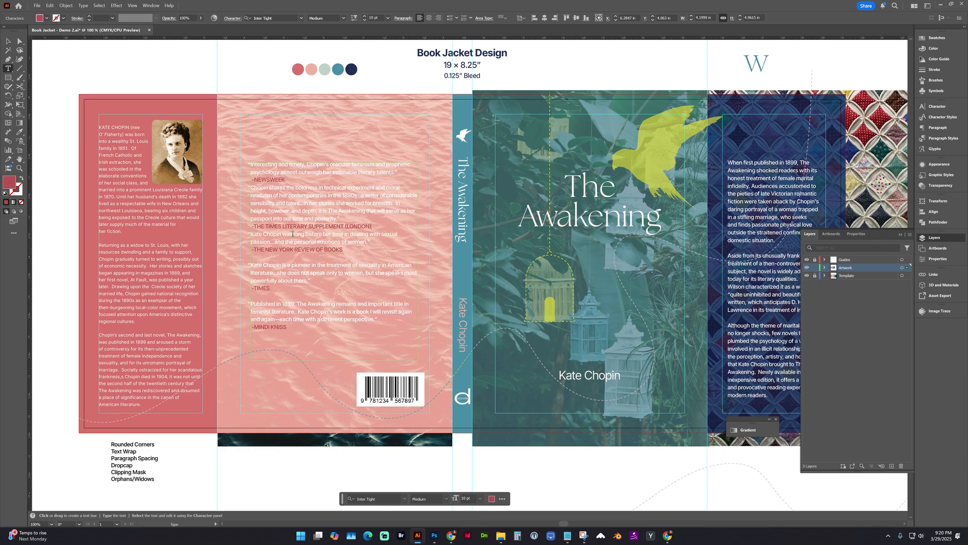
{"action": "left_click", "coordinate": [284, 257]}
{"action": "key", "text": "BackSpace"}
{"action": "key", "text": "BackSpace"}
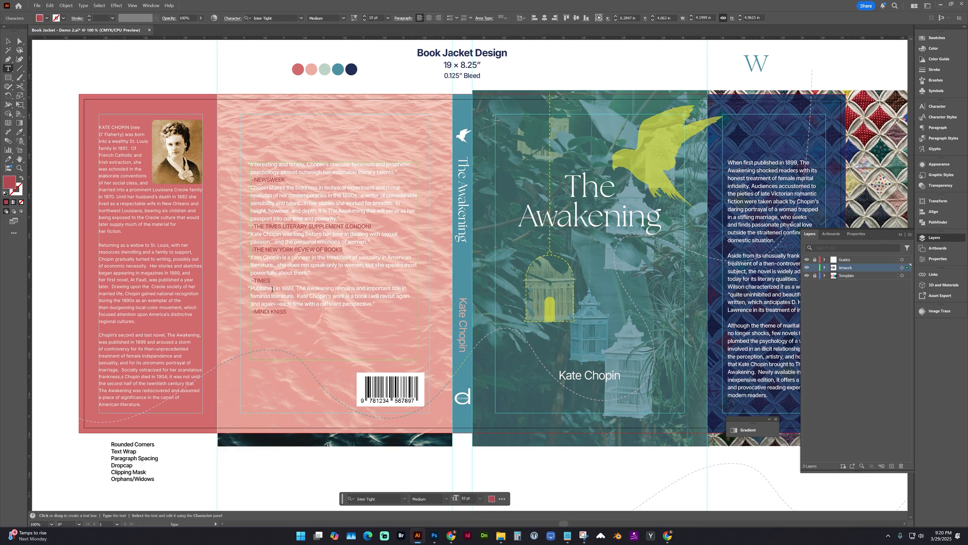
Set the space after paragraph to 9 pt for all the review quotes on the back cover.
{"action": "left_click_drag", "start_coordinate": [296, 313], "coordinate": [226, 165]}
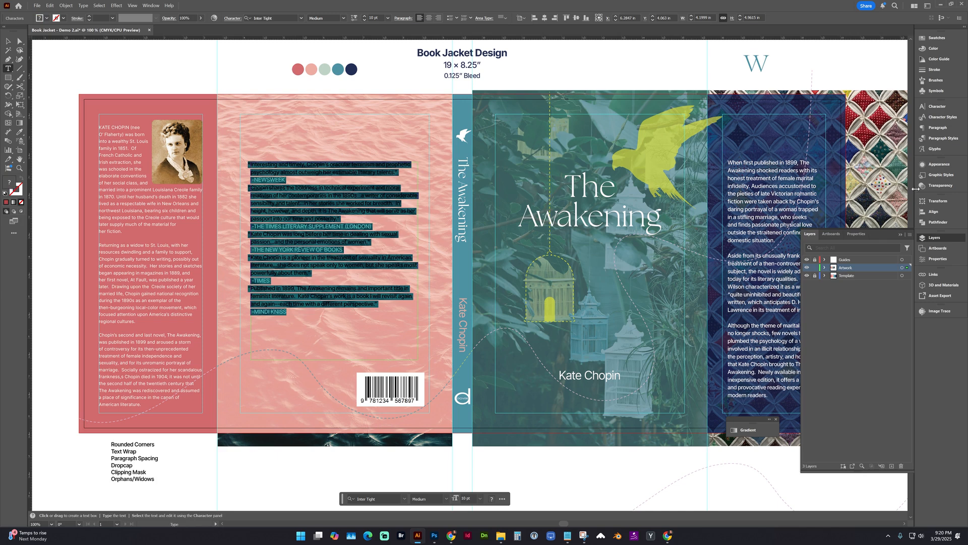
{"action": "left_click", "coordinate": [939, 128]}
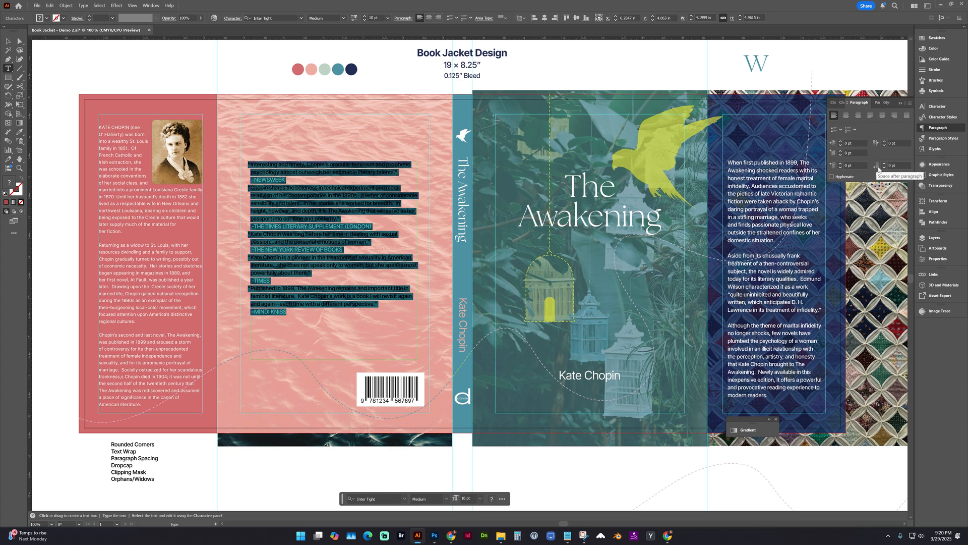
{"action": "left_click", "coordinate": [884, 163]}
{"action": "left_click", "coordinate": [884, 163]}
{"action": "left_click", "coordinate": [885, 163]}
{"action": "left_click", "coordinate": [884, 163]}
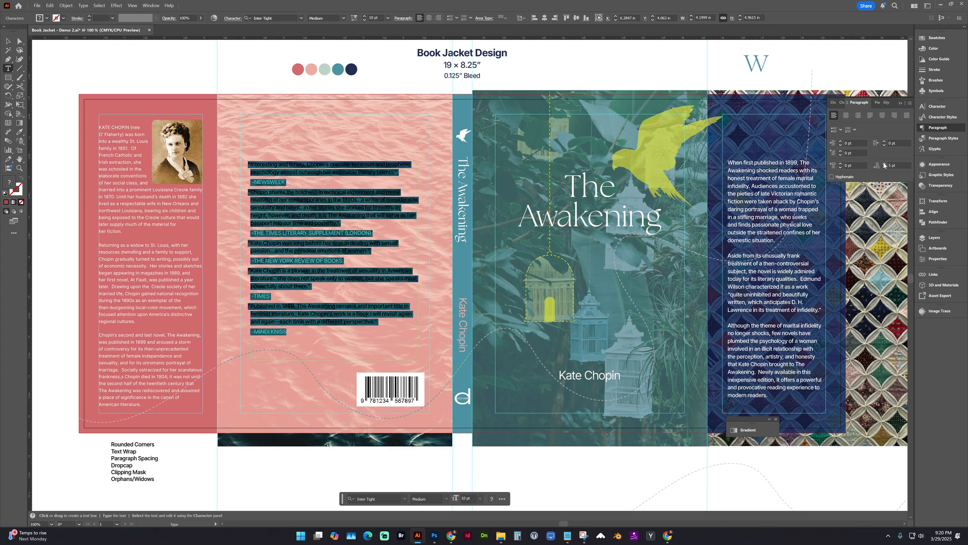
{"action": "left_click", "coordinate": [884, 164]}
{"action": "left_click", "coordinate": [884, 164]}
{"action": "left_click", "coordinate": [884, 164]}
{"action": "left_click", "coordinate": [885, 163]}
{"action": "left_click", "coordinate": [884, 164]}
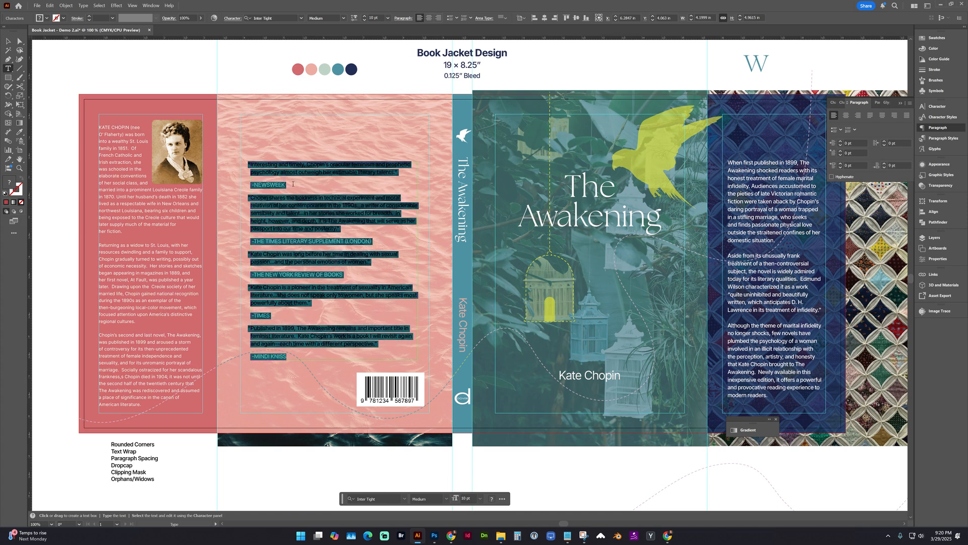
Replace the paragraph break before each quote's attribution with a soft line break so the spacing only separates whole quotes.
{"action": "left_click", "coordinate": [270, 184]}
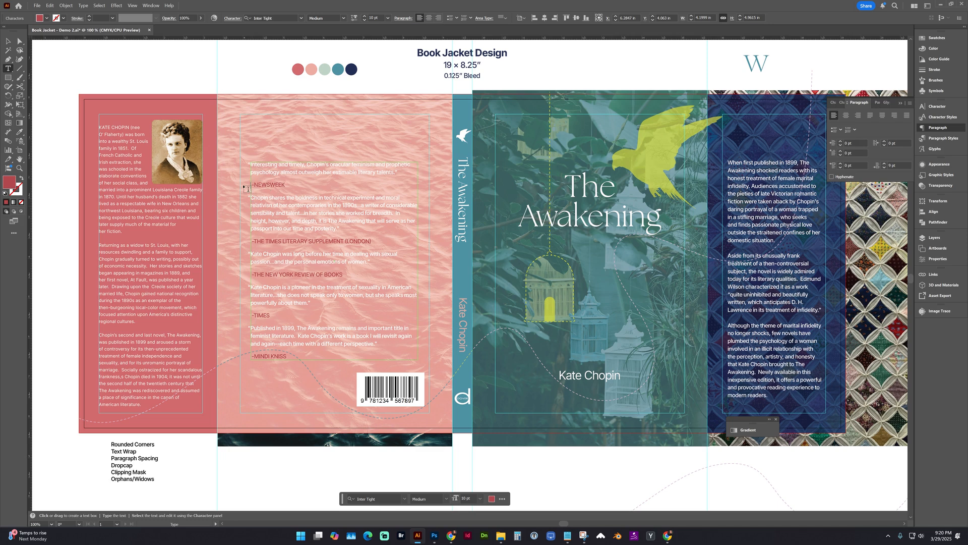
{"action": "left_click", "coordinate": [248, 188]}
{"action": "key", "text": "BackSpace"}
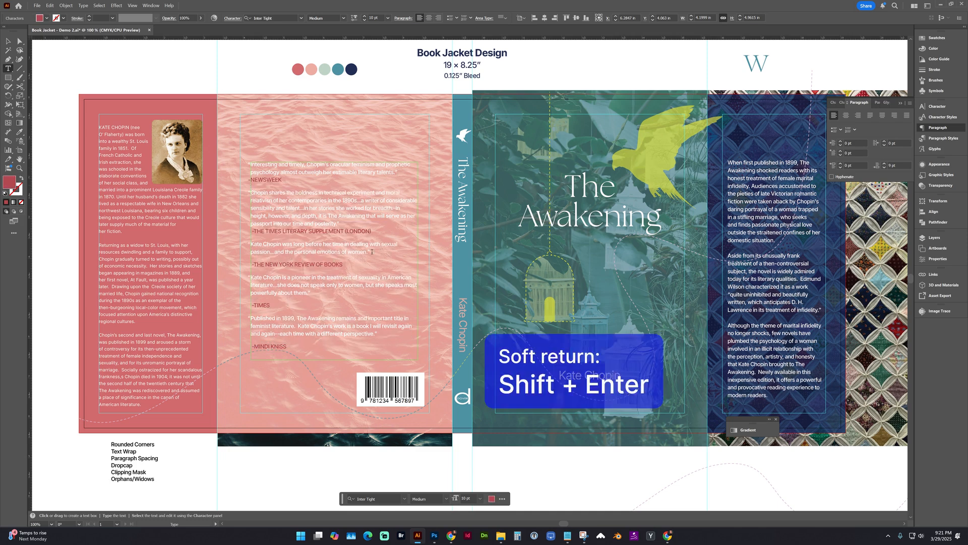
{"action": "left_click", "coordinate": [372, 251]}
{"action": "key", "text": "Delete"}
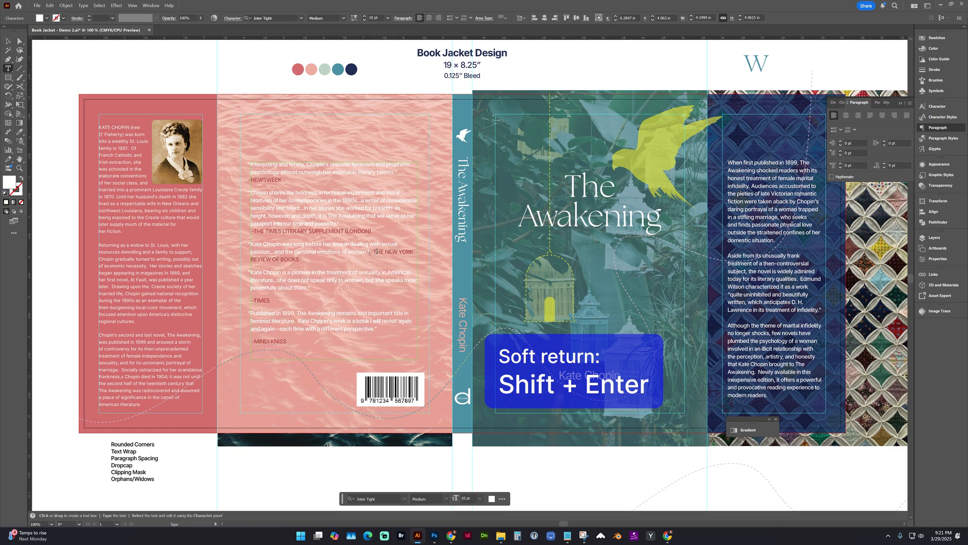
{"action": "key", "text": "shift+Return"}
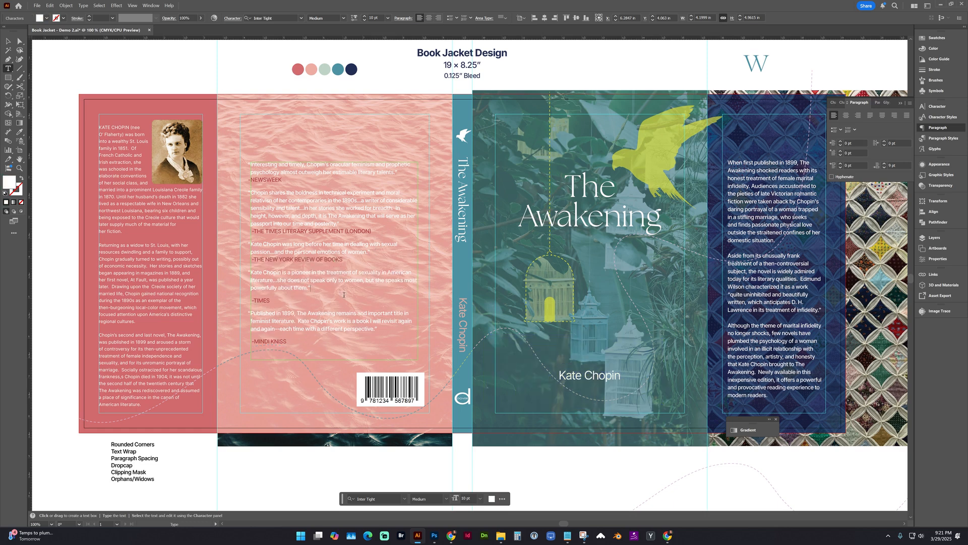
{"action": "key", "text": "Delete"}
{"action": "key", "text": "shift+Return"}
{"action": "key", "text": "Escape"}
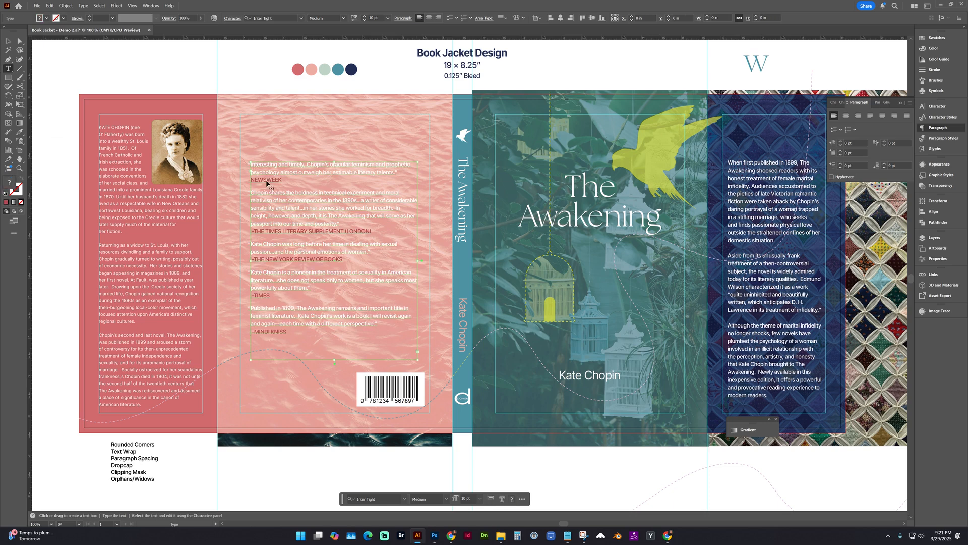
Set the leading of the NEWSWEEK and THE TIMES LITERARY SUPPLEMENT (LONDON) attribution lines to 16 pt.
{"action": "left_click", "coordinate": [285, 181]}
{"action": "left_click_drag", "start_coordinate": [284, 180], "coordinate": [250, 186]}
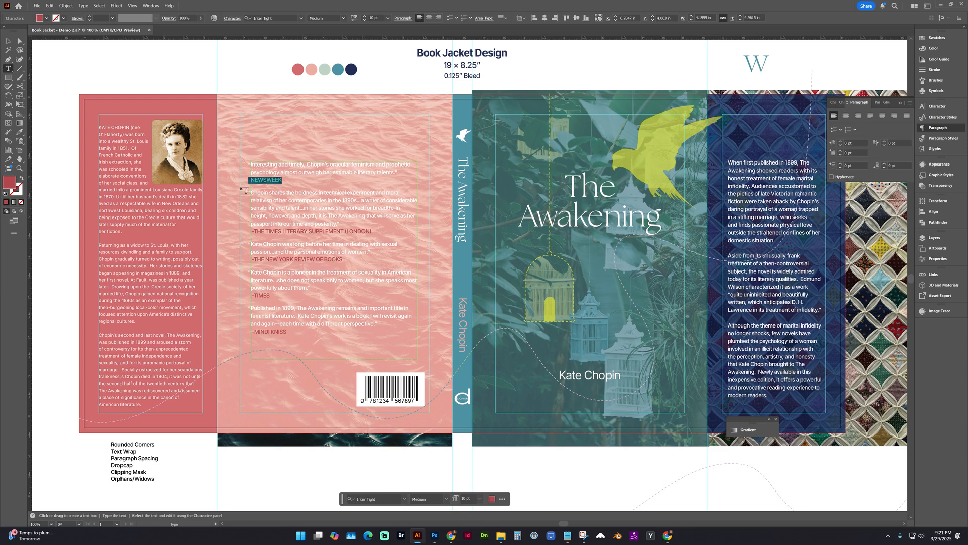
{"action": "left_click", "coordinate": [938, 107]}
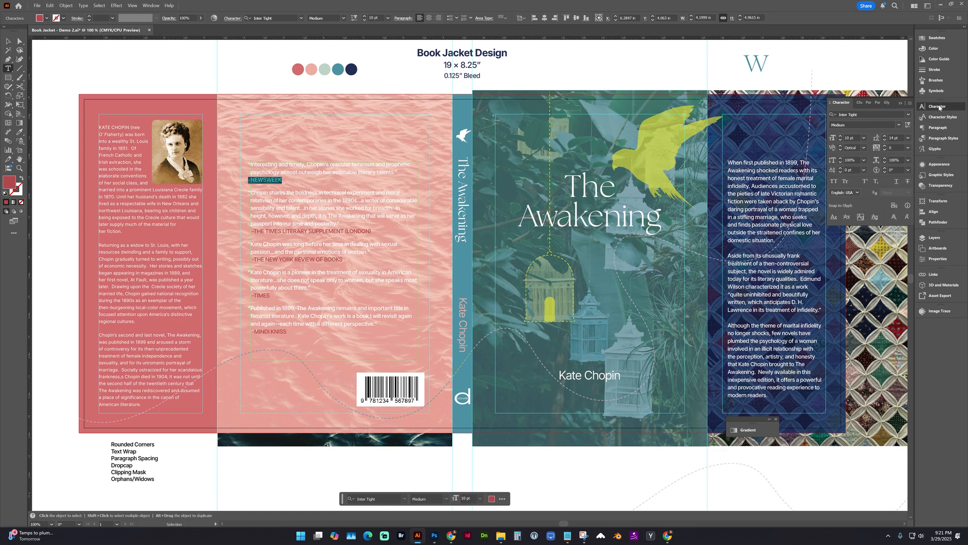
{"action": "left_click", "coordinate": [885, 139]}
{"action": "left_click", "coordinate": [886, 139]}
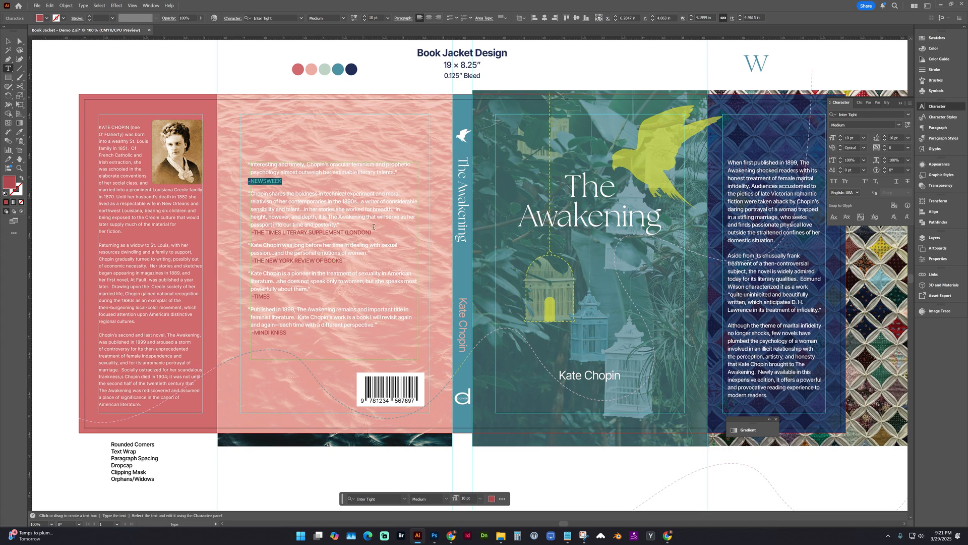
{"action": "left_click_drag", "start_coordinate": [373, 233], "coordinate": [250, 233]}
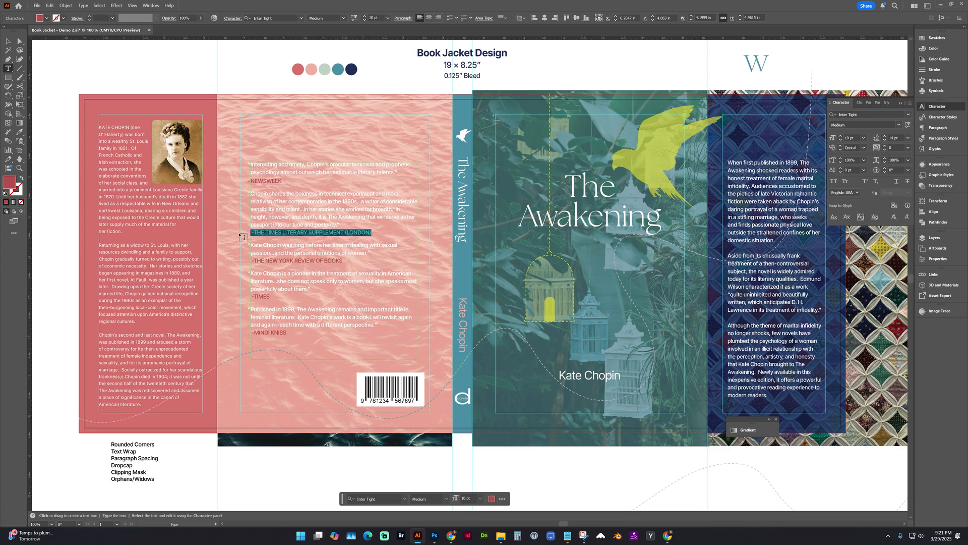
{"action": "left_click", "coordinate": [886, 137]}
{"action": "left_click", "coordinate": [885, 137]}
Set the leading of THE NEW YORK REVIEW OF BOOKS, TIMES and final attribution lines to 16 pt and deselect the text.
{"action": "left_click", "coordinate": [349, 263]}
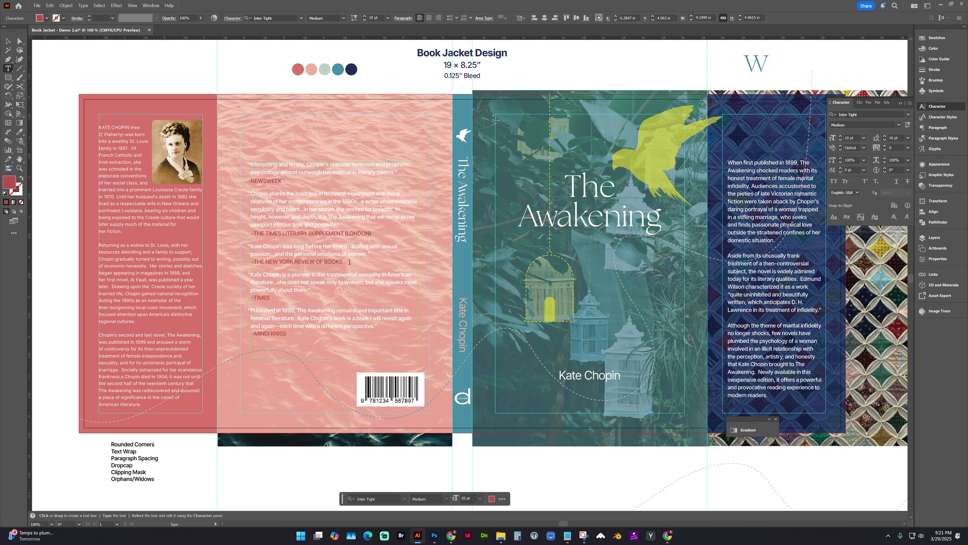
{"action": "left_click_drag", "start_coordinate": [350, 262], "coordinate": [247, 263]}
{"action": "left_click", "coordinate": [886, 136]}
{"action": "left_click", "coordinate": [885, 136]}
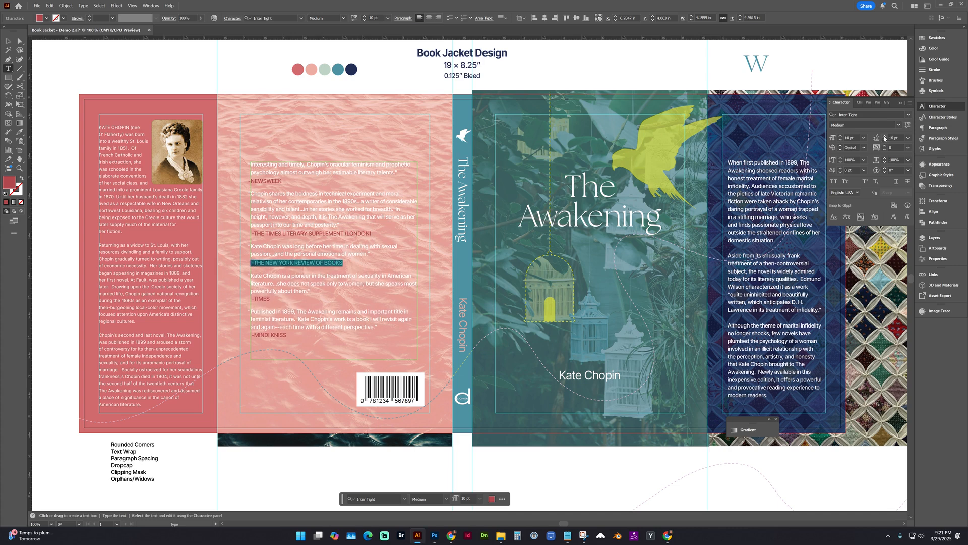
{"action": "left_click_drag", "start_coordinate": [271, 301], "coordinate": [248, 300]}
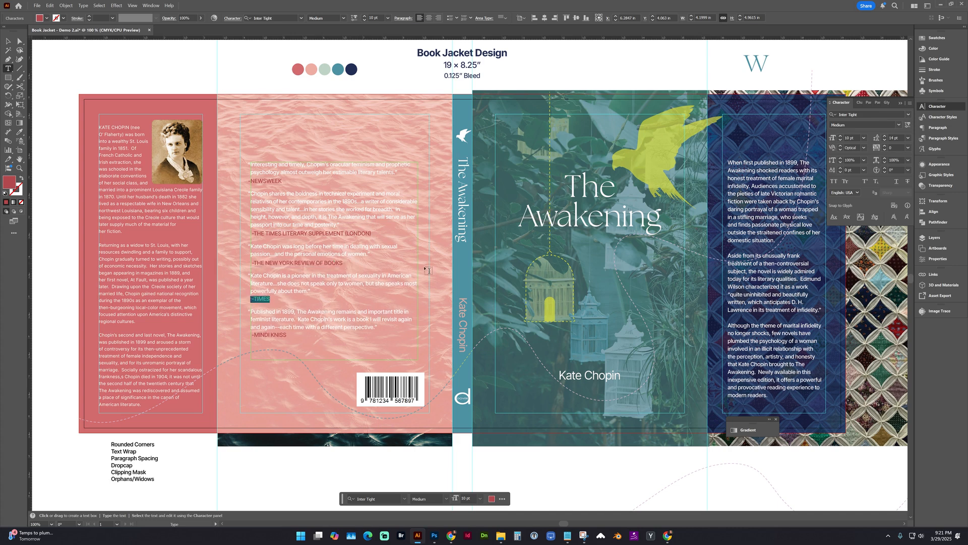
{"action": "left_click", "coordinate": [885, 136]}
{"action": "left_click", "coordinate": [885, 136]}
{"action": "left_click_drag", "start_coordinate": [288, 337], "coordinate": [247, 336]}
{"action": "left_click", "coordinate": [885, 136]}
{"action": "left_click", "coordinate": [886, 137]}
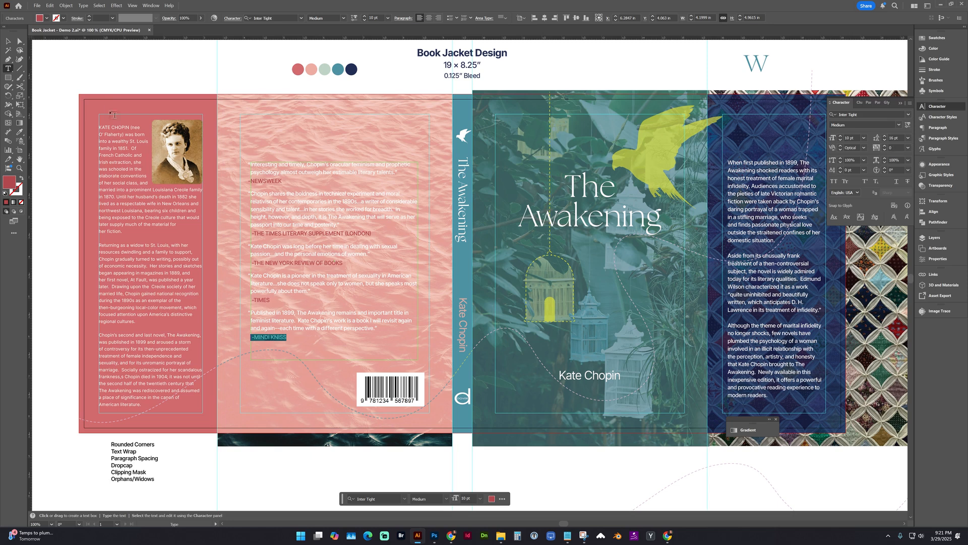
{"action": "key", "text": "Escape"}
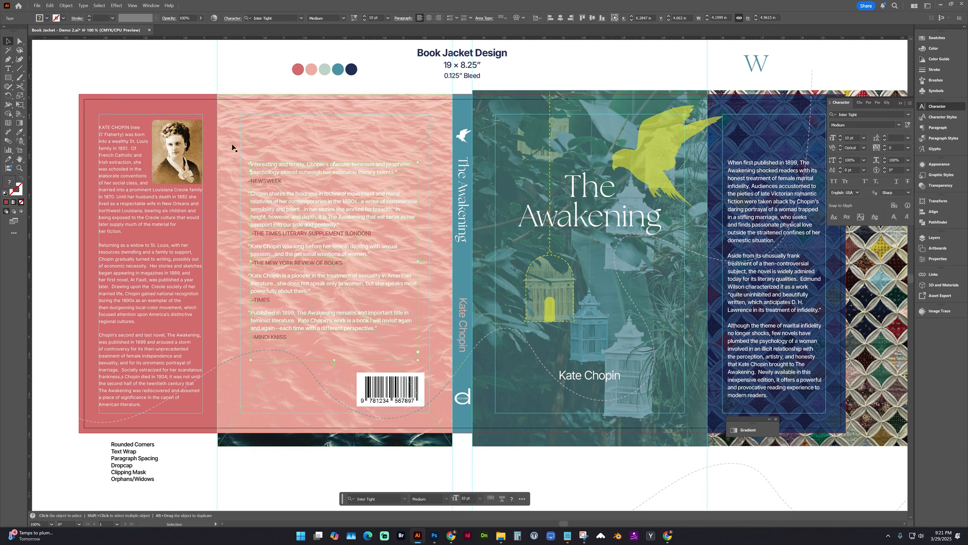
{"action": "left_click", "coordinate": [249, 71]}
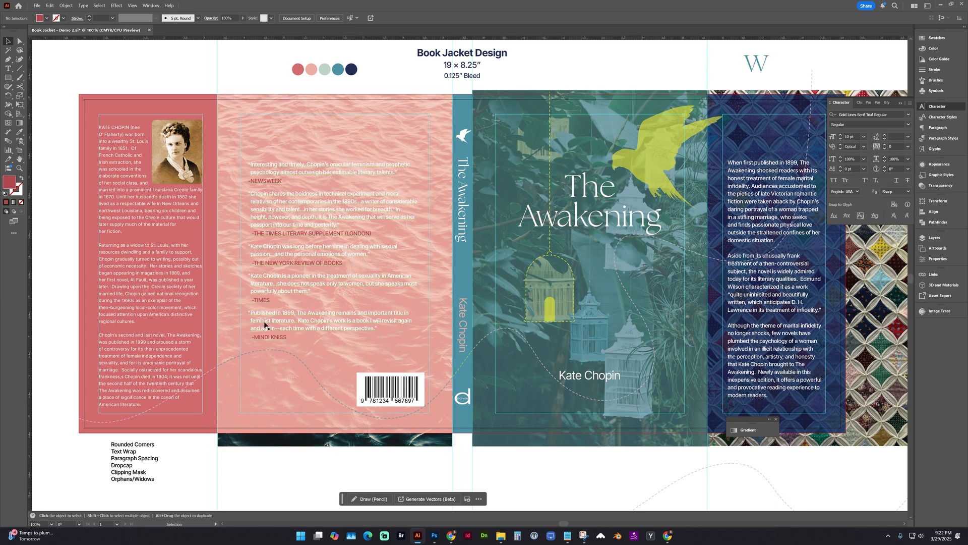
{"action": "left_click", "coordinate": [938, 129]}
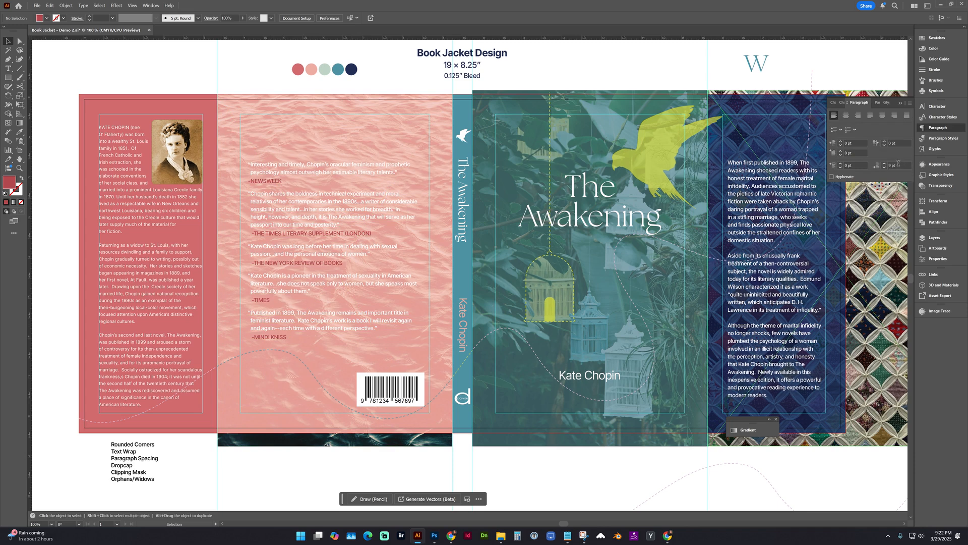
{"action": "left_click", "coordinate": [924, 108]}
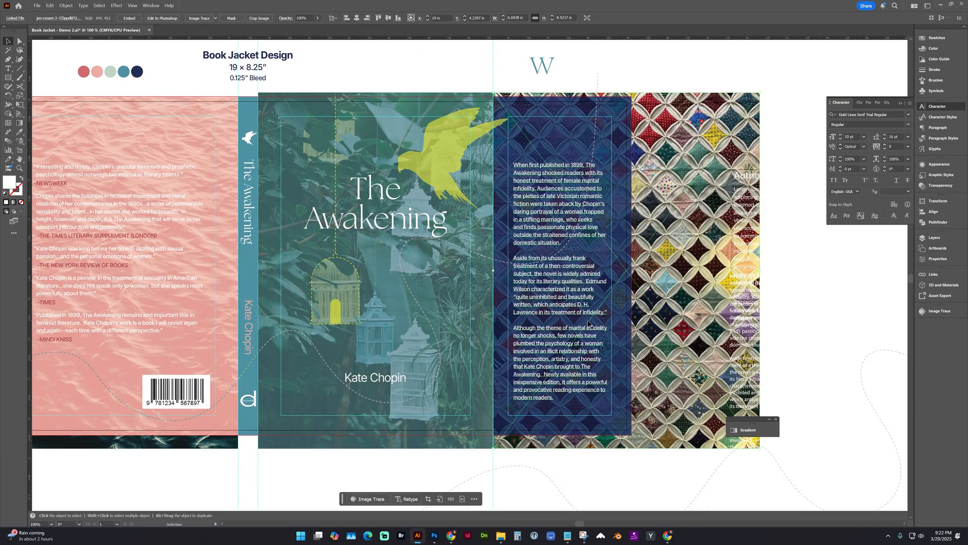
Delete the blank lines between the three synopsis paragraphs on the front flap.
{"action": "double_click", "coordinate": [526, 249]}
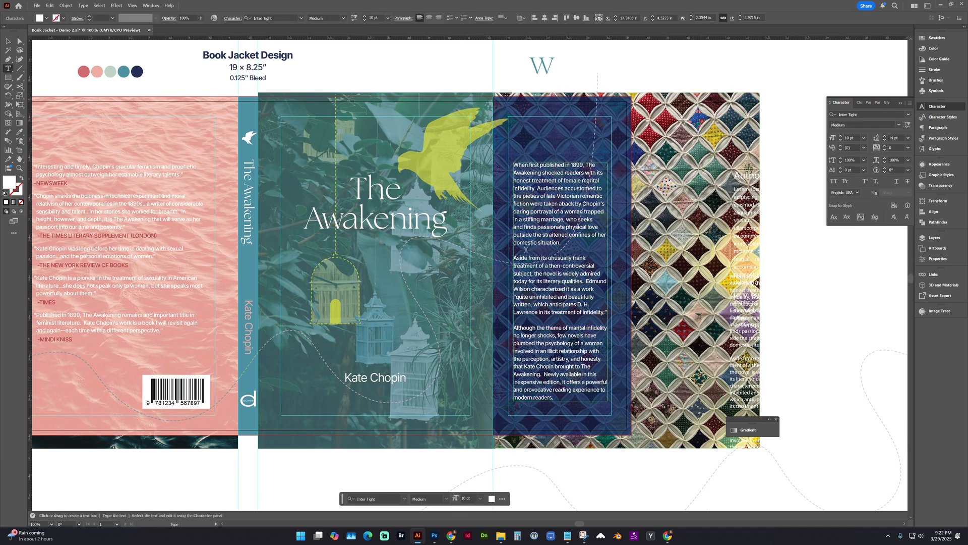
{"action": "key", "text": "BackSpace"}
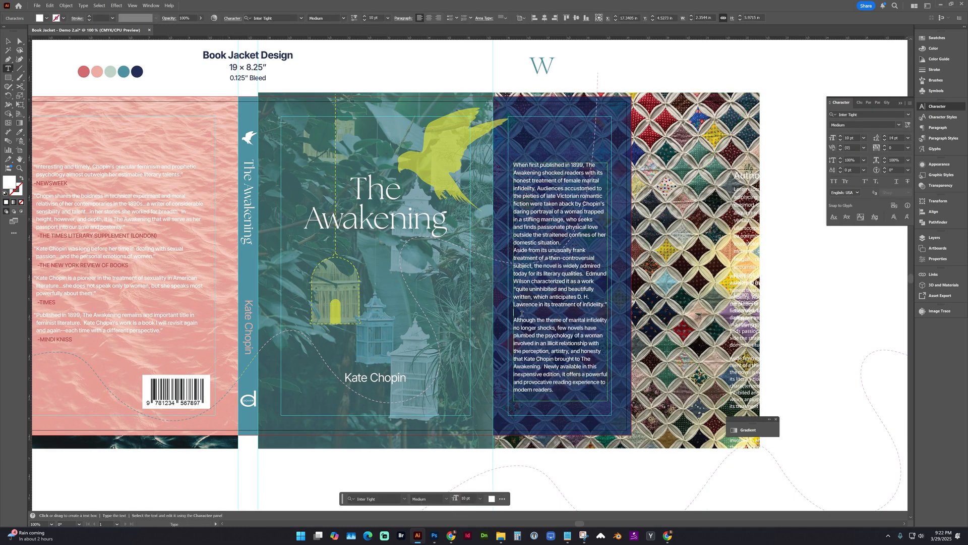
{"action": "key", "text": "BackSpace"}
Set the space after paragraph to 10 pt for the whole front-flap synopsis.
{"action": "key", "text": "ctrl+a"}
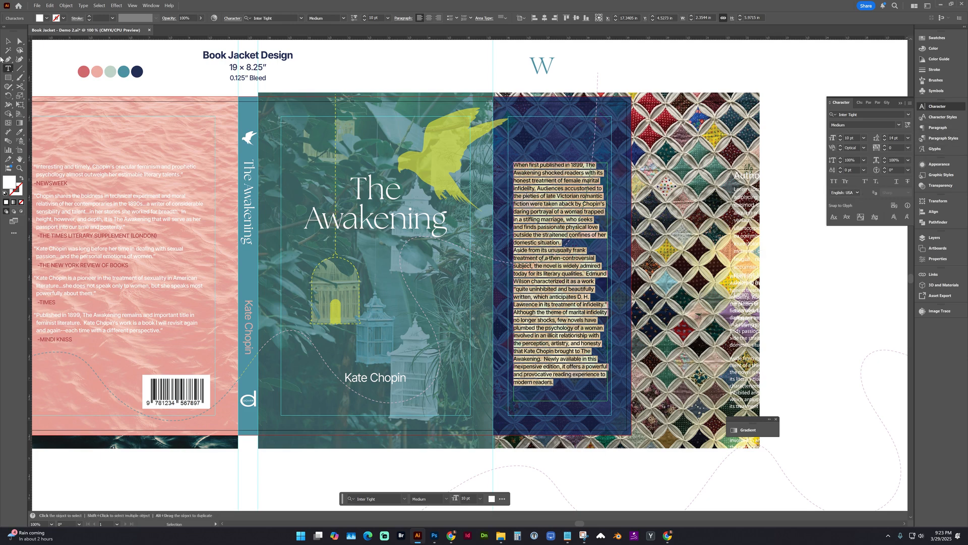
{"action": "left_click", "coordinate": [938, 127]}
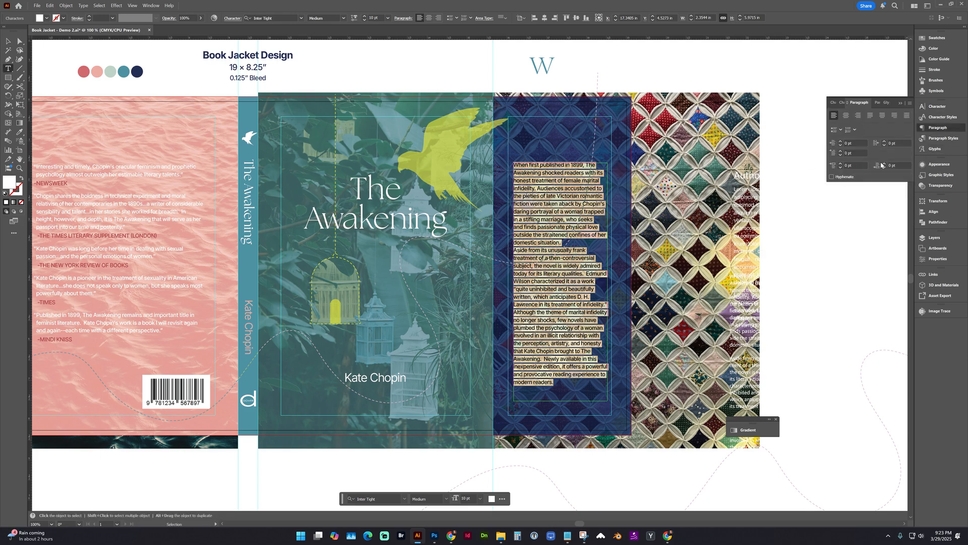
{"action": "double_click", "coordinate": [884, 163]}
{"action": "triple_click", "coordinate": [884, 163]}
{"action": "triple_click", "coordinate": [884, 163]}
{"action": "double_click", "coordinate": [884, 163]}
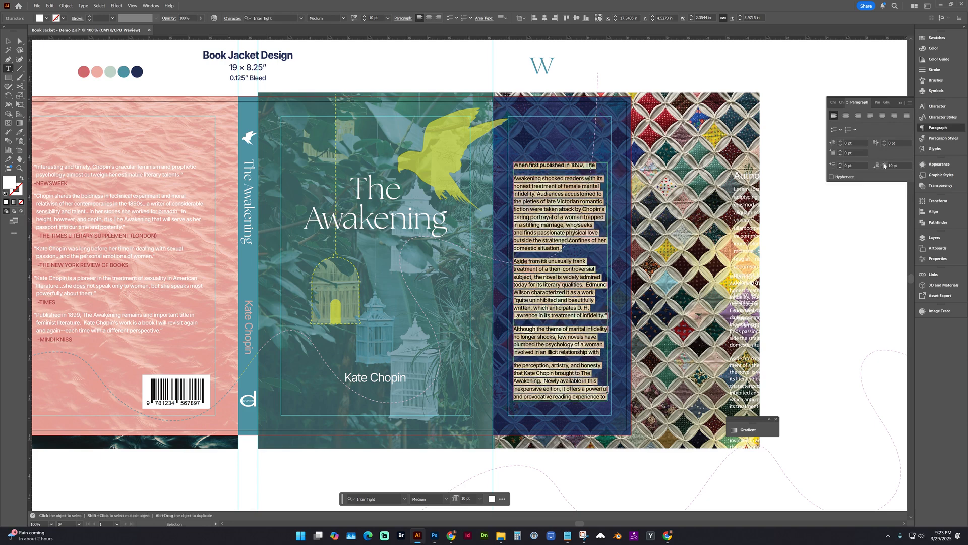
Remove the hard return after "The" in the first line of the front-flap synopsis.
{"action": "left_click", "coordinate": [597, 166]}
{"action": "key", "text": "Delete"}
{"action": "key", "text": "Escape"}
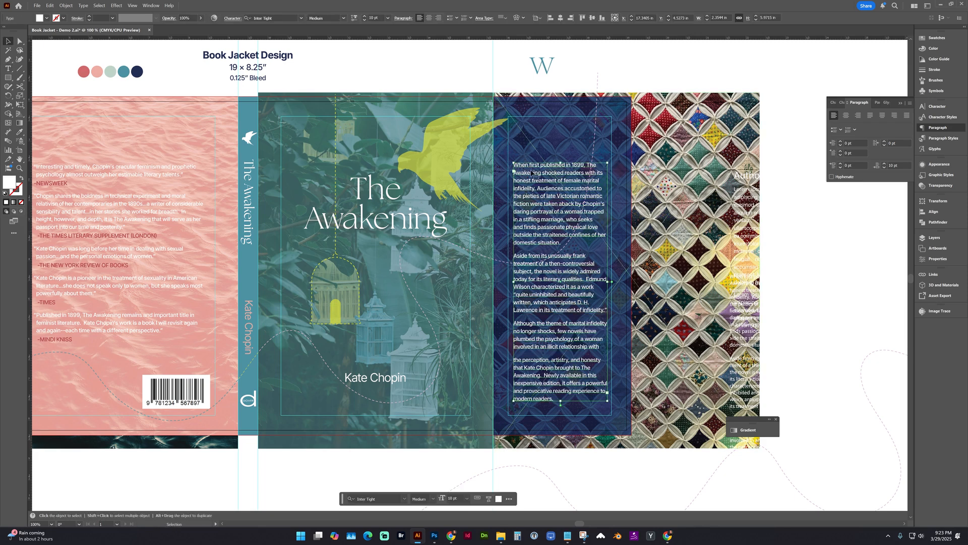
Replace the teal W above the flap with a new "W", about 39 pt, placed over the start of the front-flap synopsis.
{"action": "left_click", "coordinate": [537, 71]}
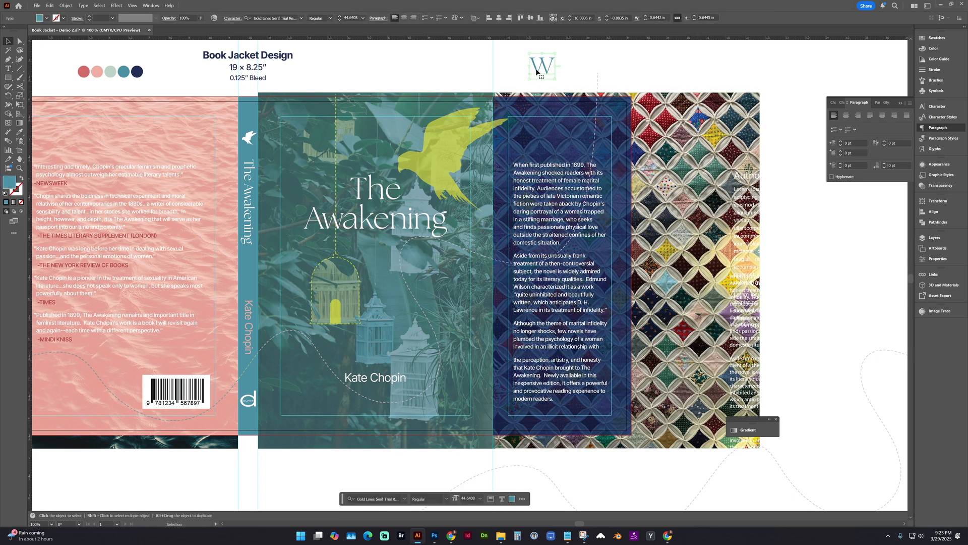
{"action": "key", "text": "Delete"}
{"action": "left_click", "coordinate": [9, 71]}
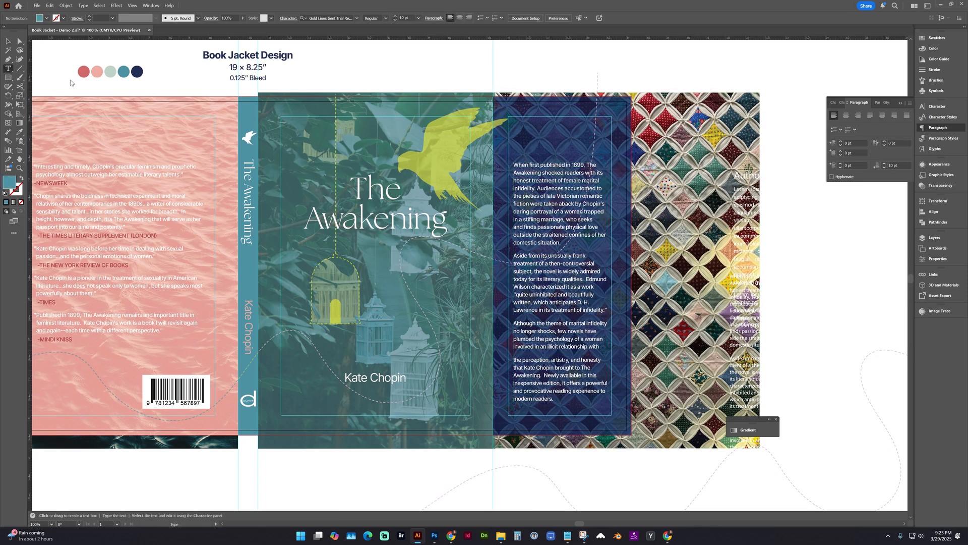
{"action": "left_click", "coordinate": [535, 66]}
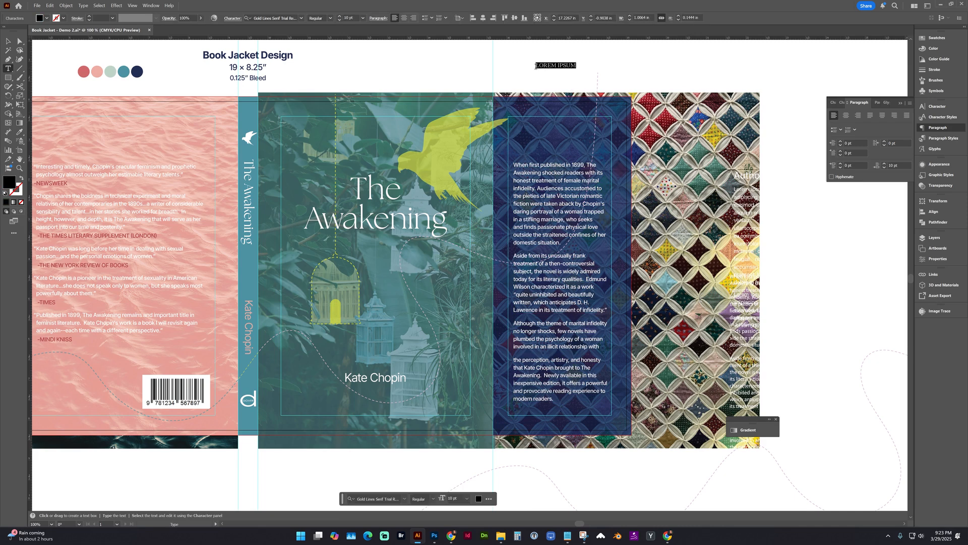
{"action": "type", "text": "W"}
{"action": "left_click", "coordinate": [8, 41]}
{"action": "left_click_drag", "start_coordinate": [541, 68], "coordinate": [511, 176]}
Recolor the large W with the yellow sampled from the bird on the front cover.
{"action": "key", "text": "z"}
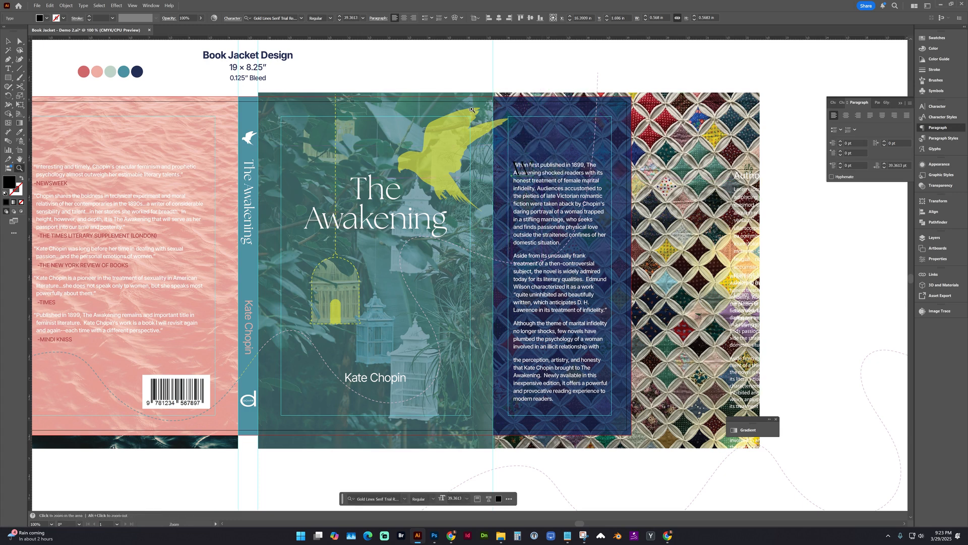
{"action": "left_click_drag", "start_coordinate": [472, 110], "coordinate": [646, 286]}
{"action": "key", "text": "v"}
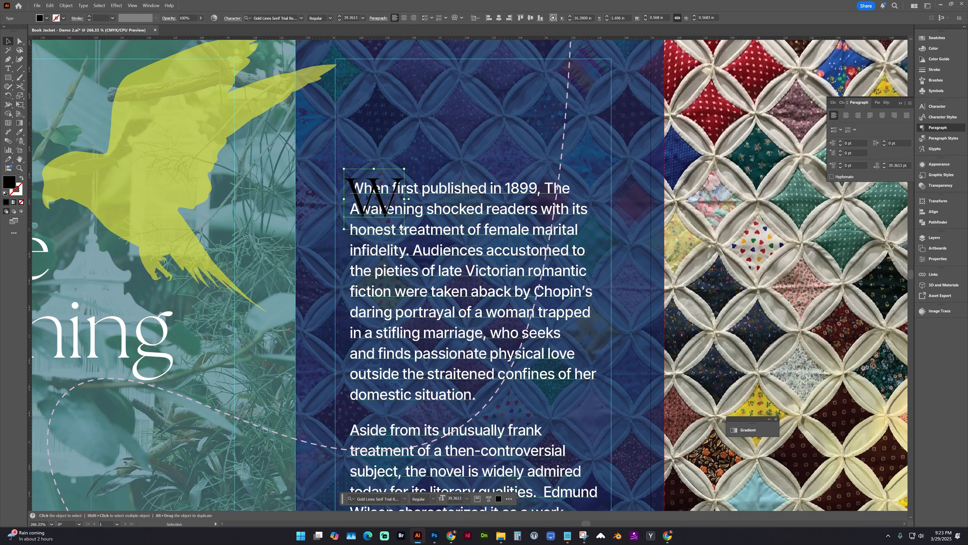
{"action": "key", "text": "i"}
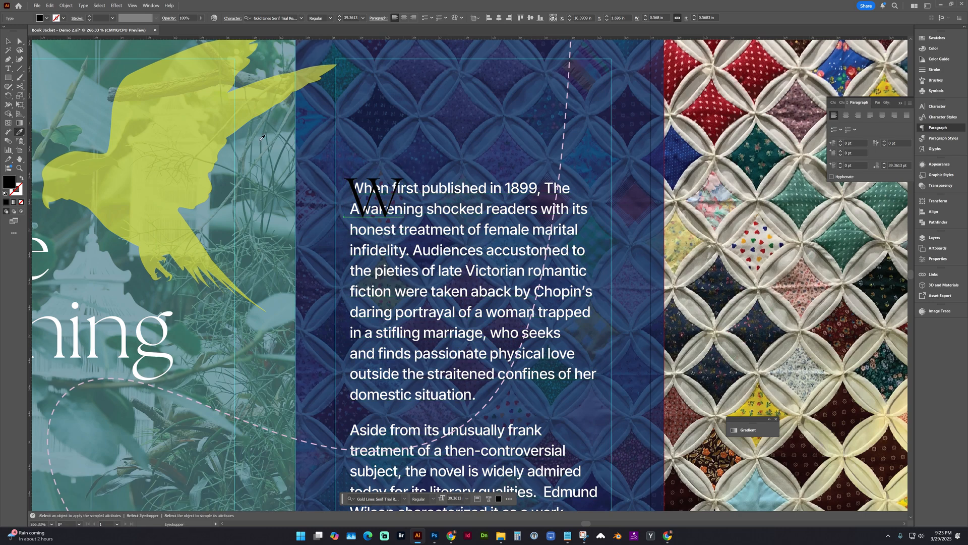
{"action": "left_click", "coordinate": [147, 99]}
{"action": "key", "text": "v"}
Set the opacity of the large yellow W on the front flap to 100%.
{"action": "scroll", "coordinate": [212, 139], "scroll_direction": "up", "scroll_amount": 3}
{"action": "left_click", "coordinate": [201, 18]}
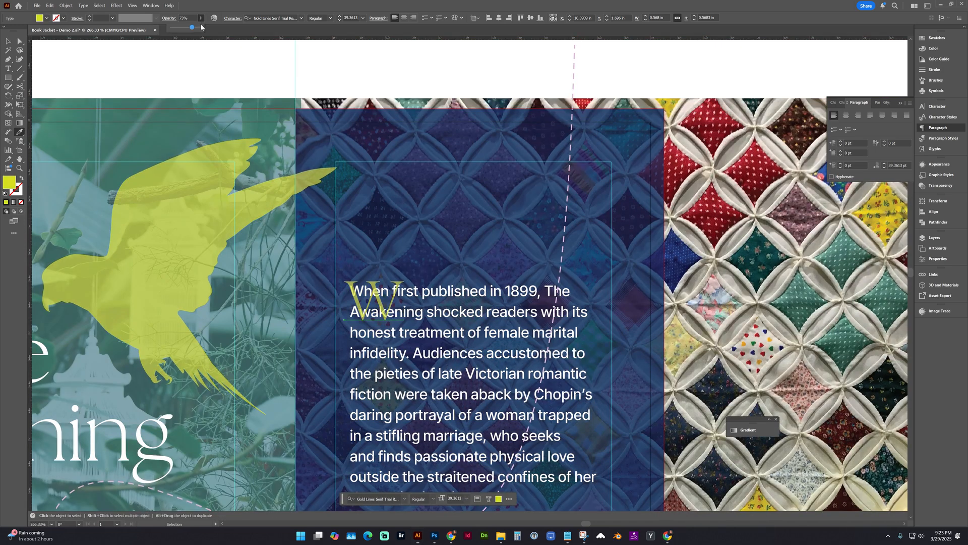
{"action": "left_click_drag", "start_coordinate": [195, 31], "coordinate": [208, 31]}
{"action": "key", "text": "i"}
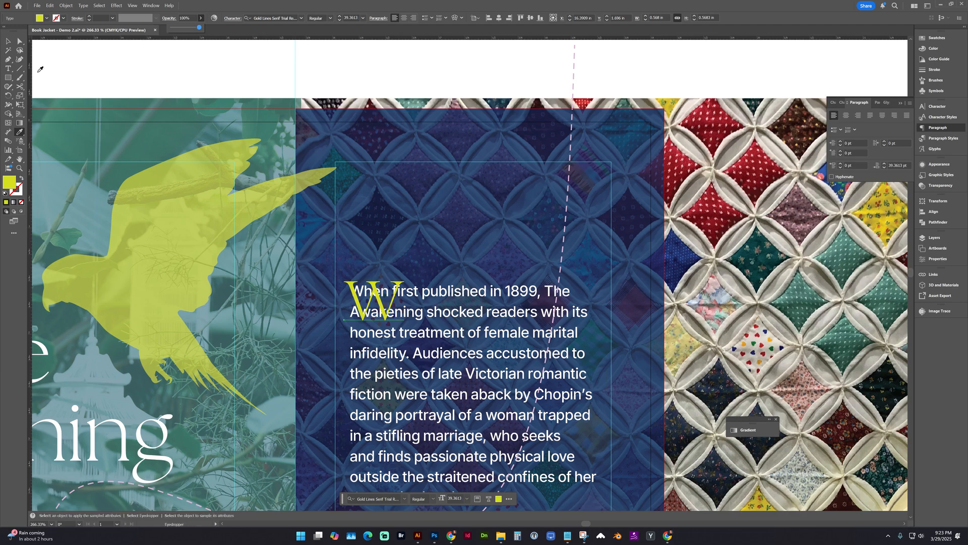
{"action": "scroll", "coordinate": [492, 295], "scroll_direction": "down", "scroll_amount": 3}
{"action": "scroll", "coordinate": [493, 295], "scroll_direction": "left", "scroll_amount": 2}
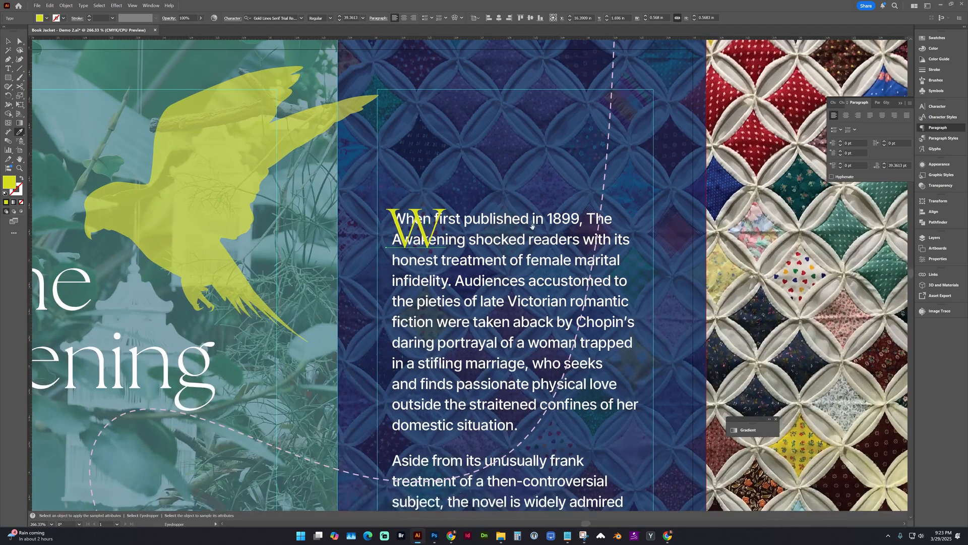
Draw a rectangle about 0.53 by 0.47 in over the yellow W and set its fill to none.
{"action": "key", "text": "v"}
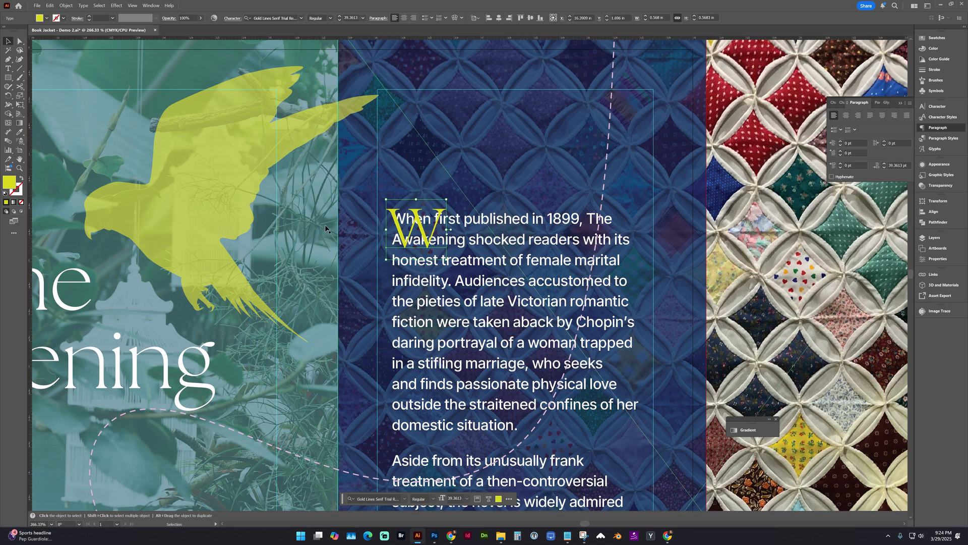
{"action": "left_click", "coordinate": [9, 78]}
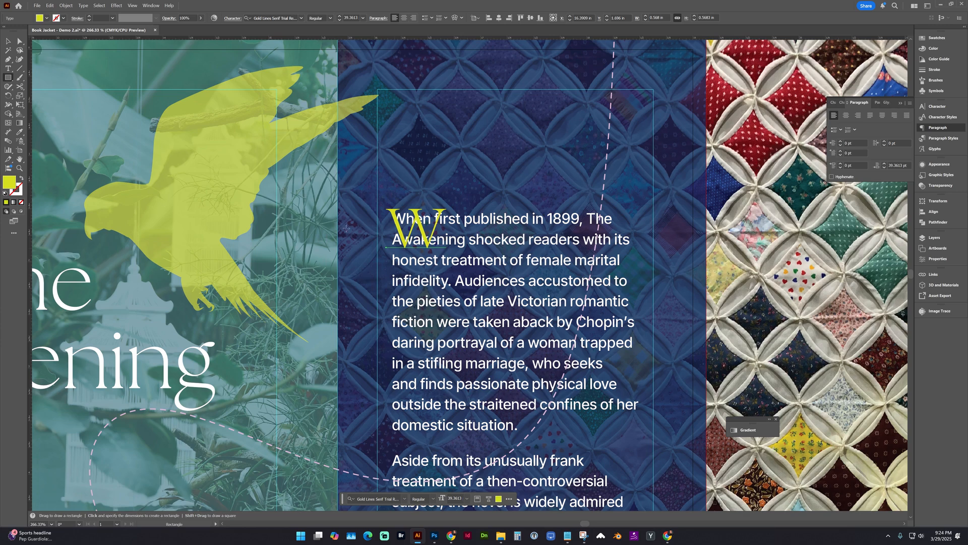
{"action": "left_click_drag", "start_coordinate": [383, 206], "coordinate": [439, 256]}
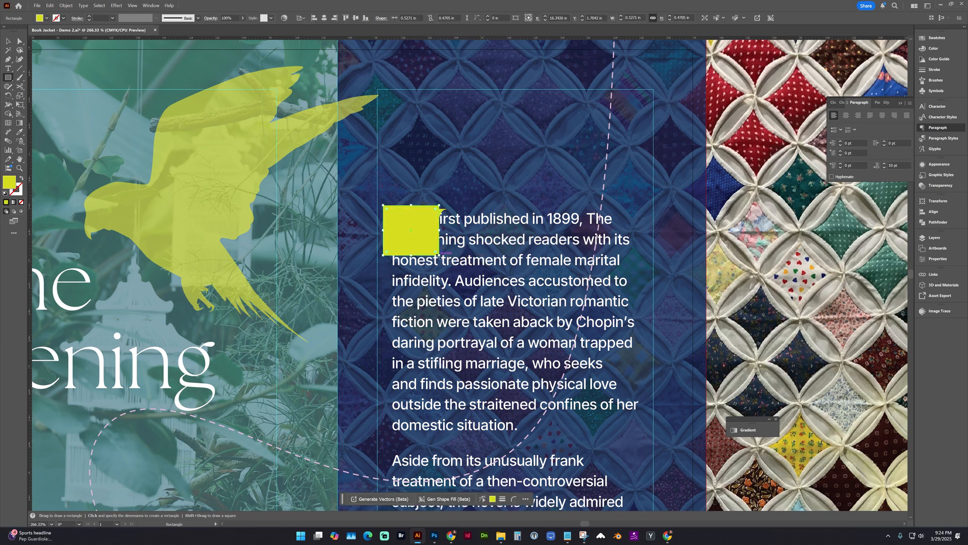
{"action": "left_click", "coordinate": [22, 202]}
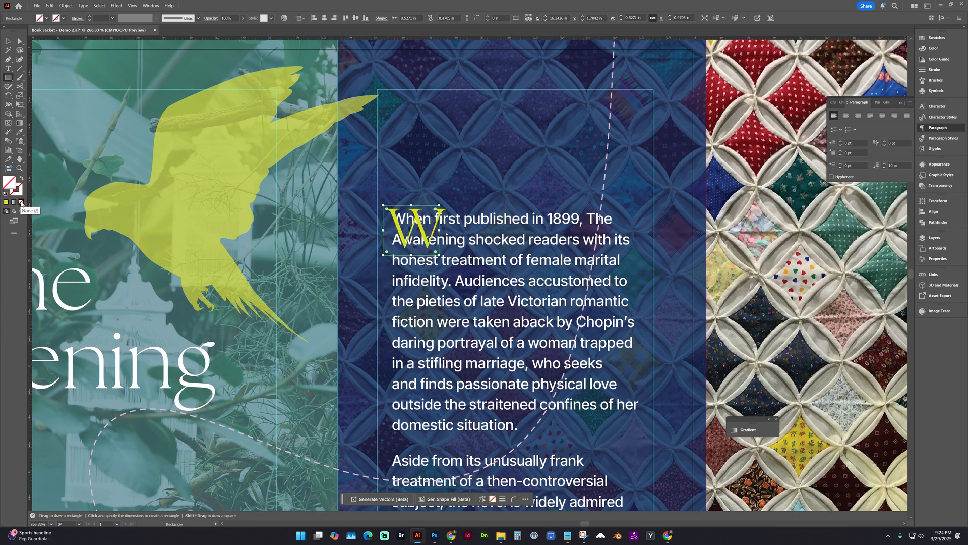
{"action": "key", "text": "v"}
Apply a text wrap to the unfilled rectangle around the W so the front-flap synopsis flows around it.
{"action": "left_click", "coordinate": [65, 8]}
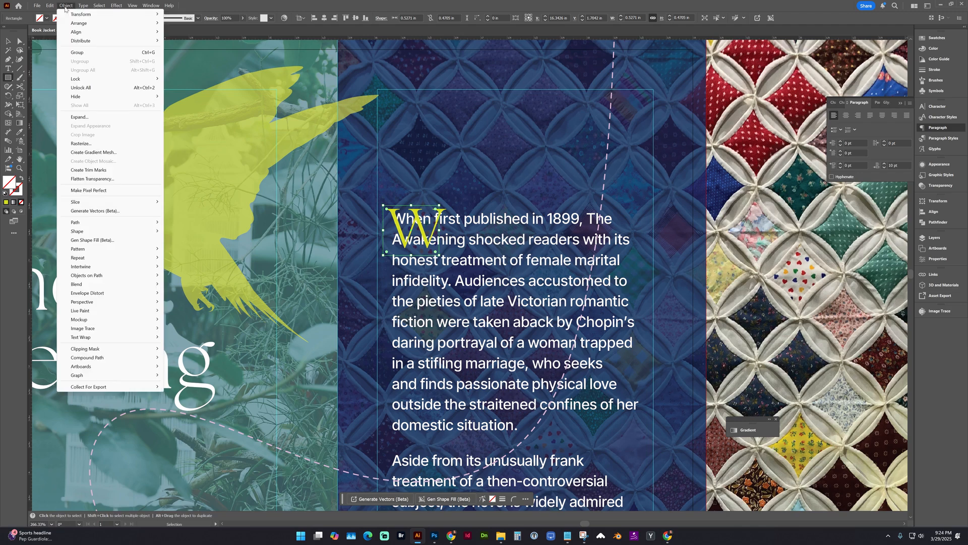
{"action": "left_click", "coordinate": [86, 248]}
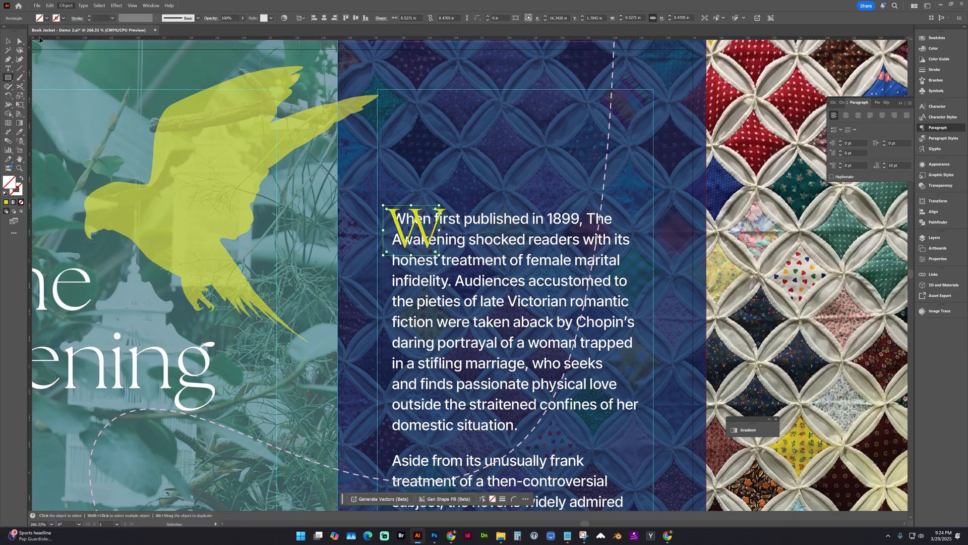
{"action": "left_click", "coordinate": [66, 6]}
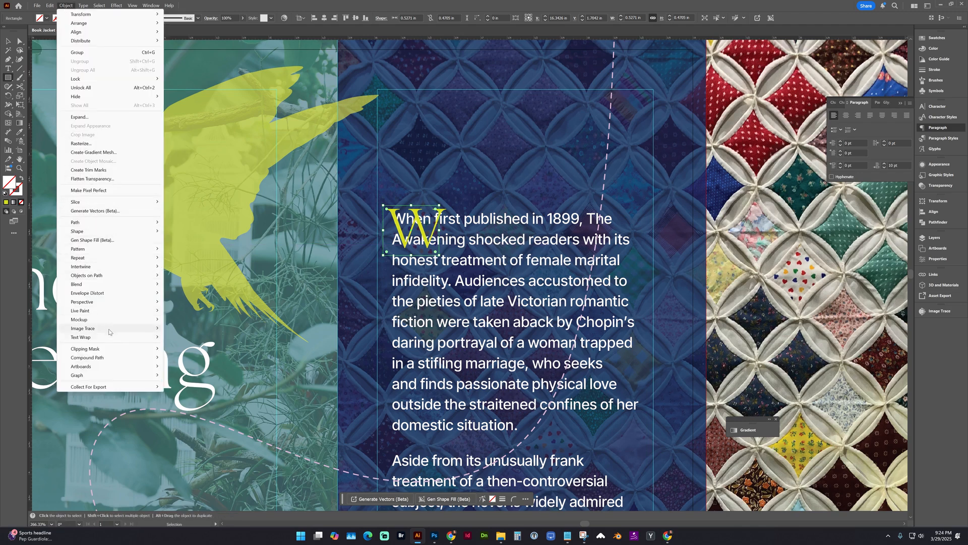
{"action": "mouse_move", "coordinate": [126, 337]}
{"action": "left_click", "coordinate": [177, 337]}
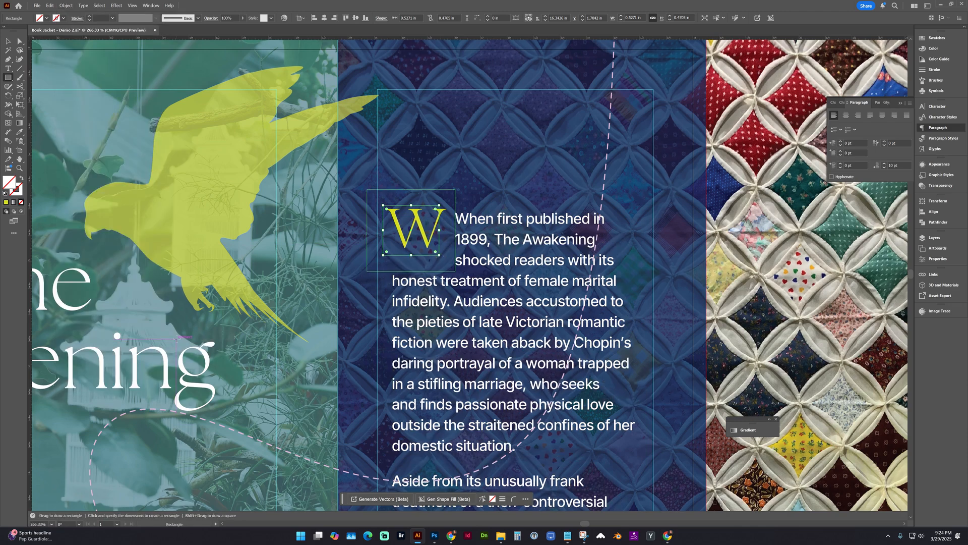
Set the rectangle's text wrap offset to 0 pt and shorten the rectangle to about 0.41 in tall, spanning two text lines.
{"action": "left_click", "coordinate": [66, 5]}
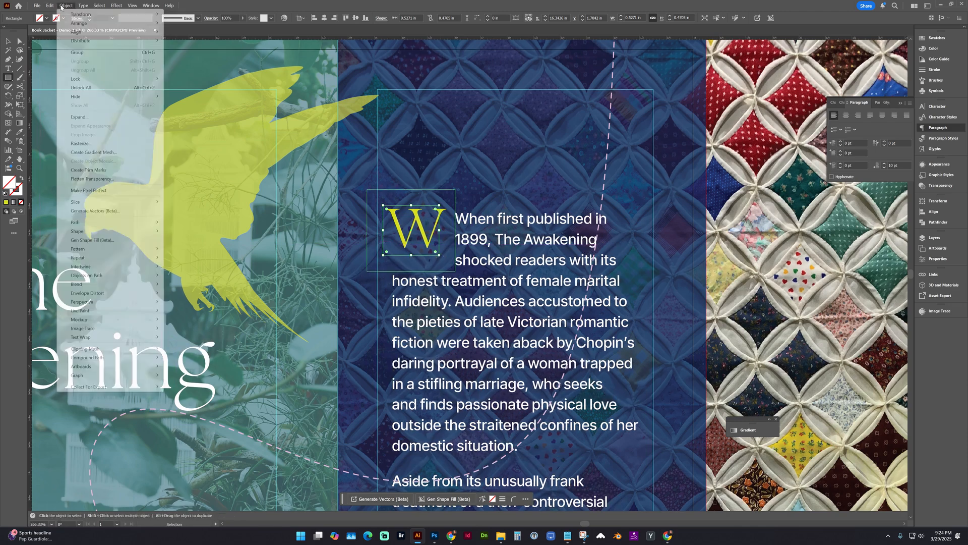
{"action": "mouse_move", "coordinate": [103, 341]}
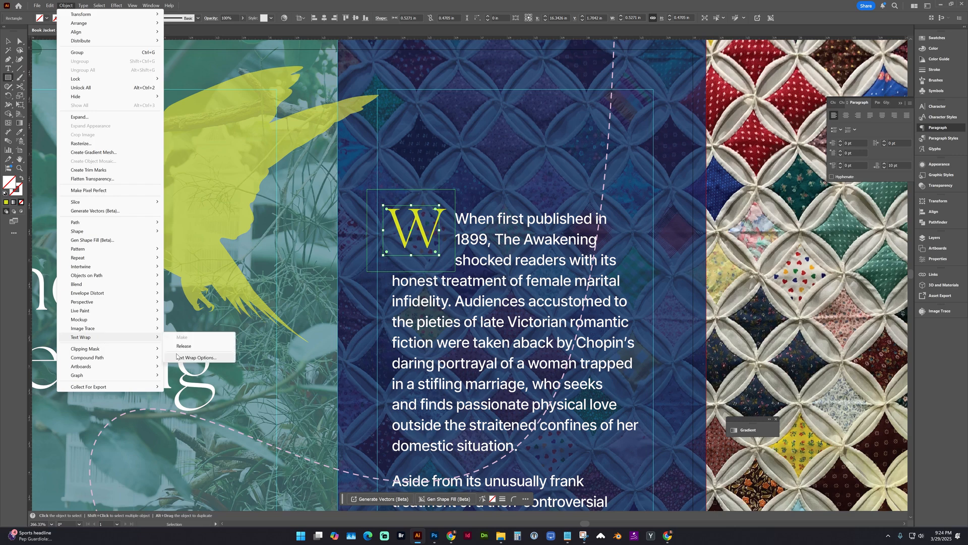
{"action": "left_click", "coordinate": [197, 358]}
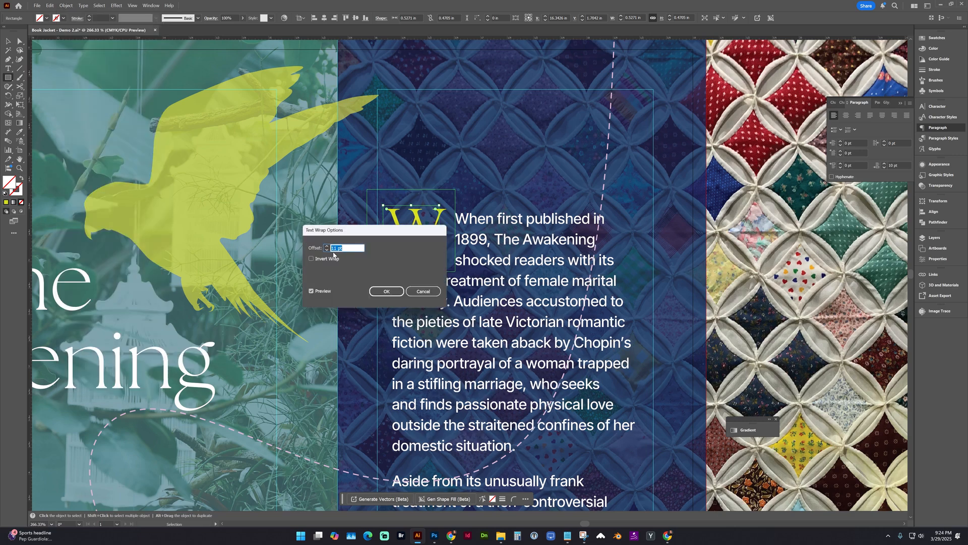
{"action": "type", "text": "0"}
{"action": "left_click", "coordinate": [380, 291]}
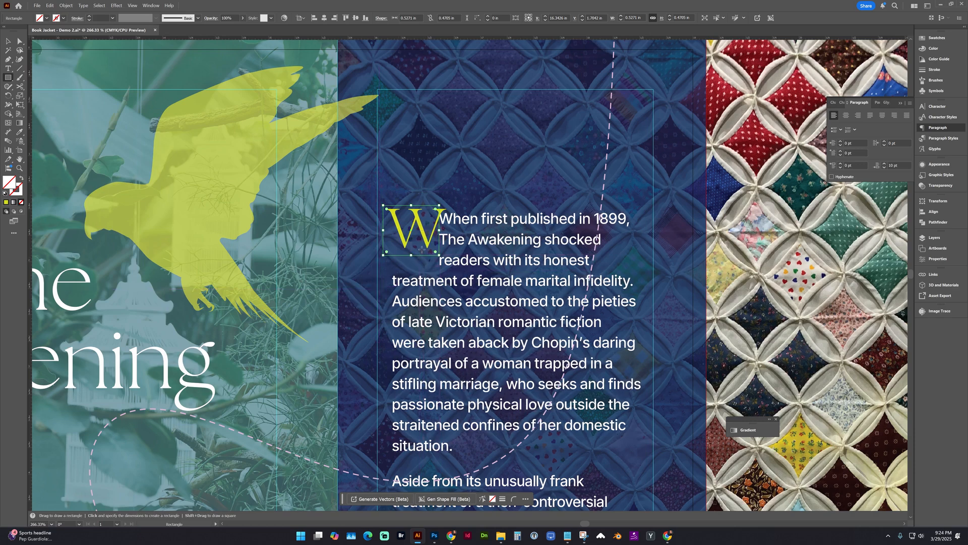
{"action": "key", "text": "v"}
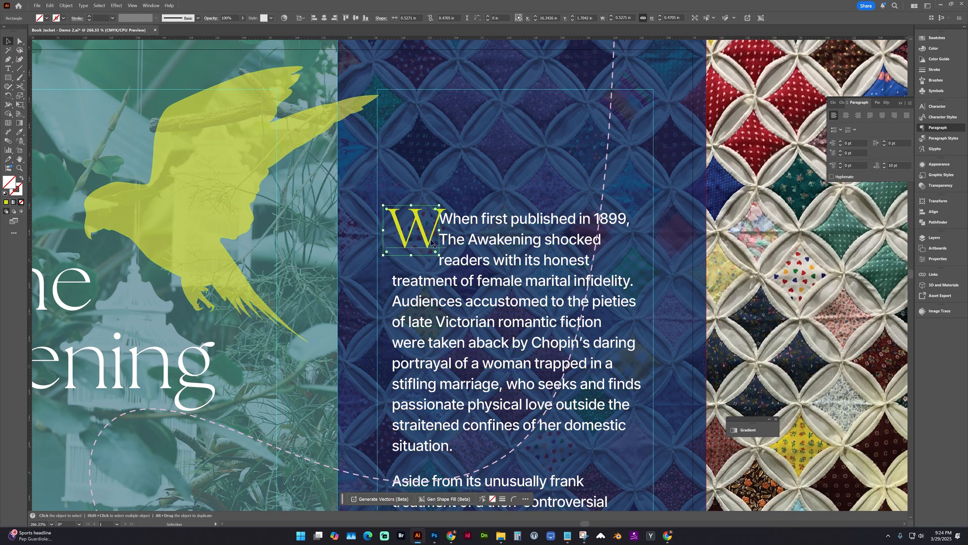
{"action": "left_click_drag", "start_coordinate": [410, 254], "coordinate": [410, 248]}
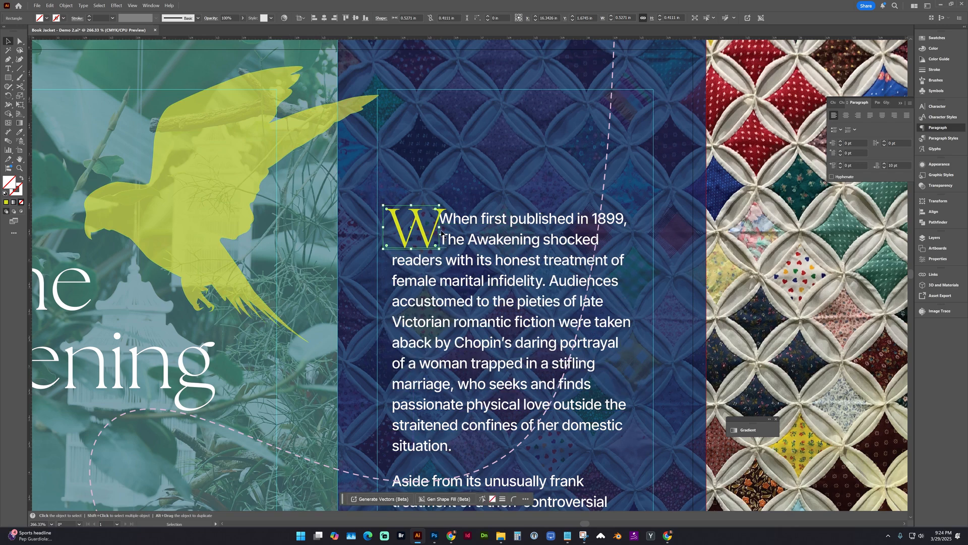
Delete the small W from "When" at the start of the front-flap synopsis.
{"action": "double_click", "coordinate": [456, 220]}
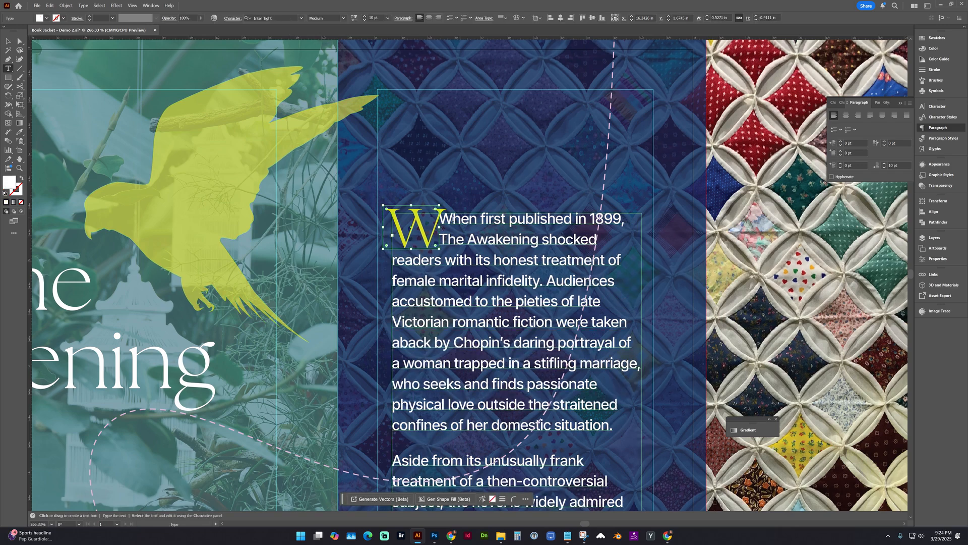
{"action": "left_click_drag", "start_coordinate": [448, 220], "coordinate": [446, 220]}
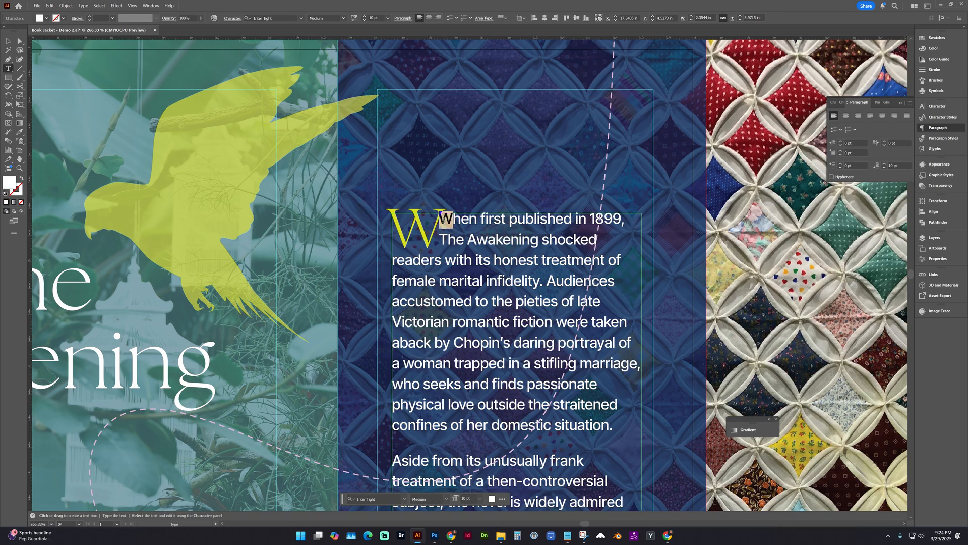
{"action": "key", "text": "BackSpace"}
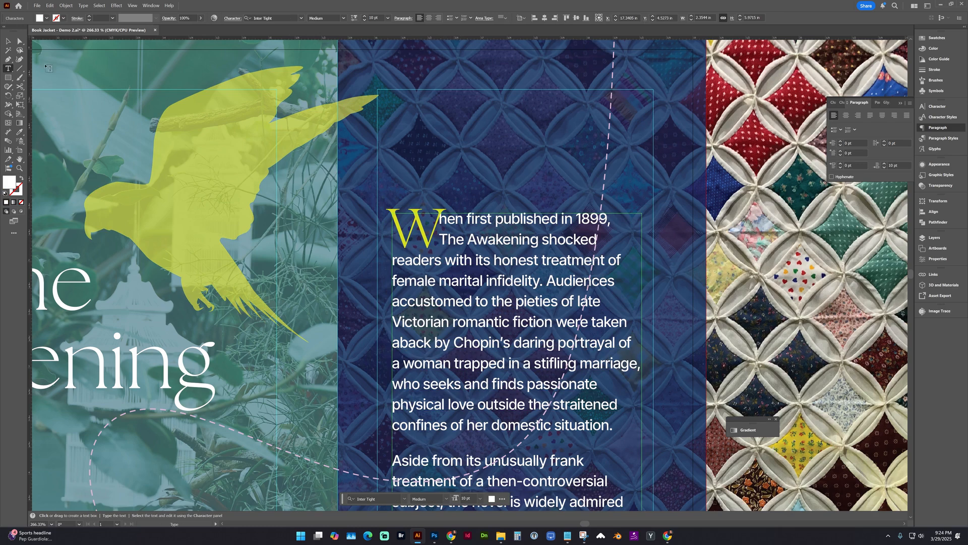
{"action": "key", "text": "Escape"}
Scale the yellow W to about 36.5 pt, aligned with the first two lines, and widen its text-wrap rectangle to about 0.57 in.
{"action": "left_click", "coordinate": [421, 228]}
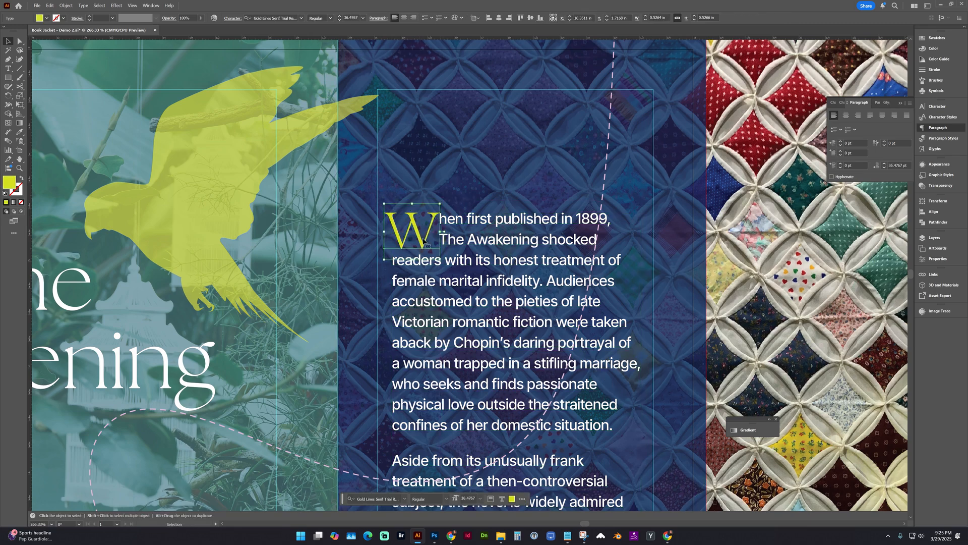
{"action": "left_click_drag", "start_coordinate": [423, 241], "coordinate": [426, 240]}
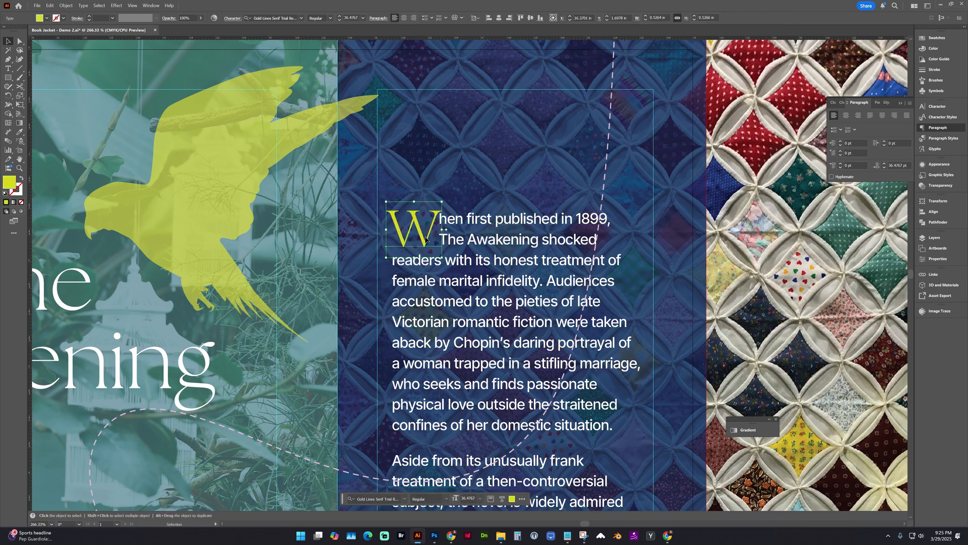
{"action": "left_click", "coordinate": [442, 237]}
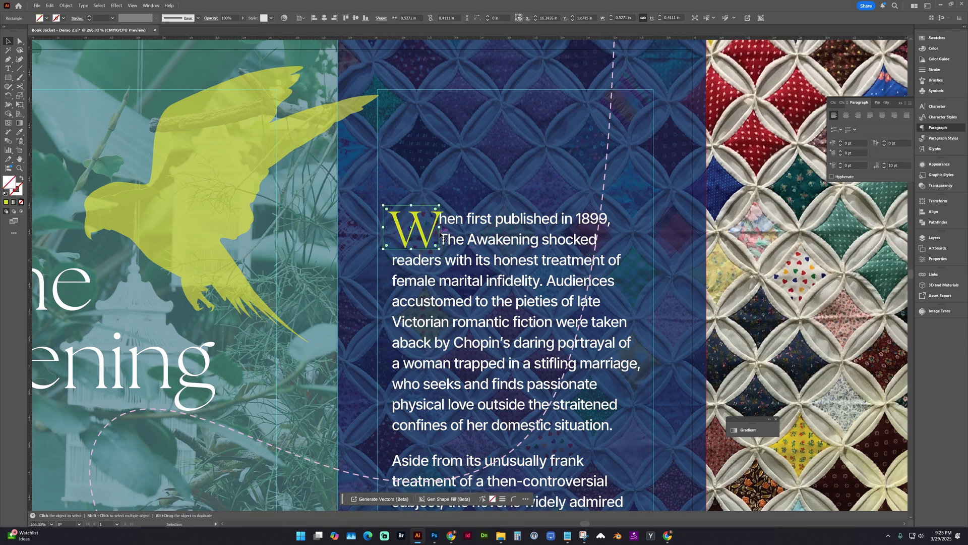
{"action": "left_click_drag", "start_coordinate": [440, 227], "coordinate": [444, 227]}
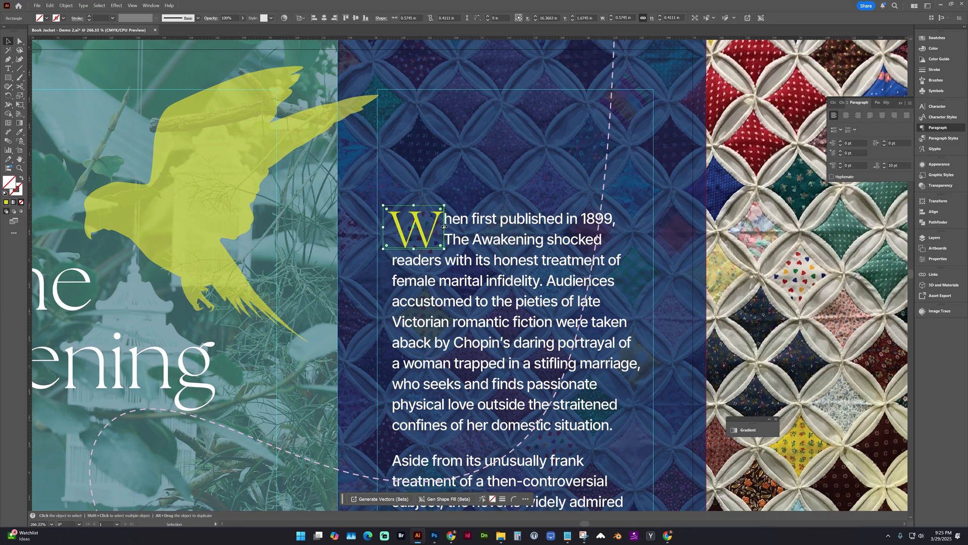
{"action": "left_click", "coordinate": [356, 184]}
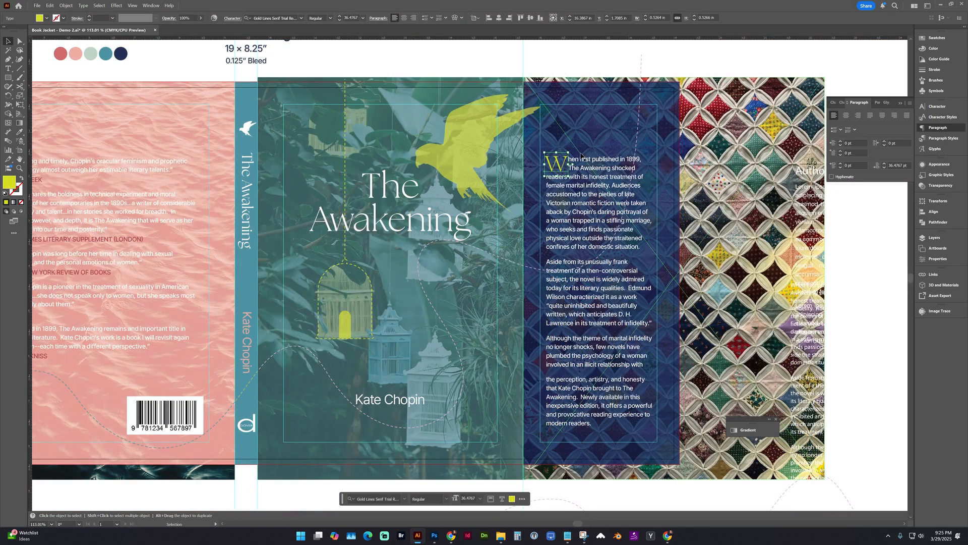
Set "The Awakening" in the synopsis's second line to Medium Italic.
{"action": "left_click", "coordinate": [581, 154]}
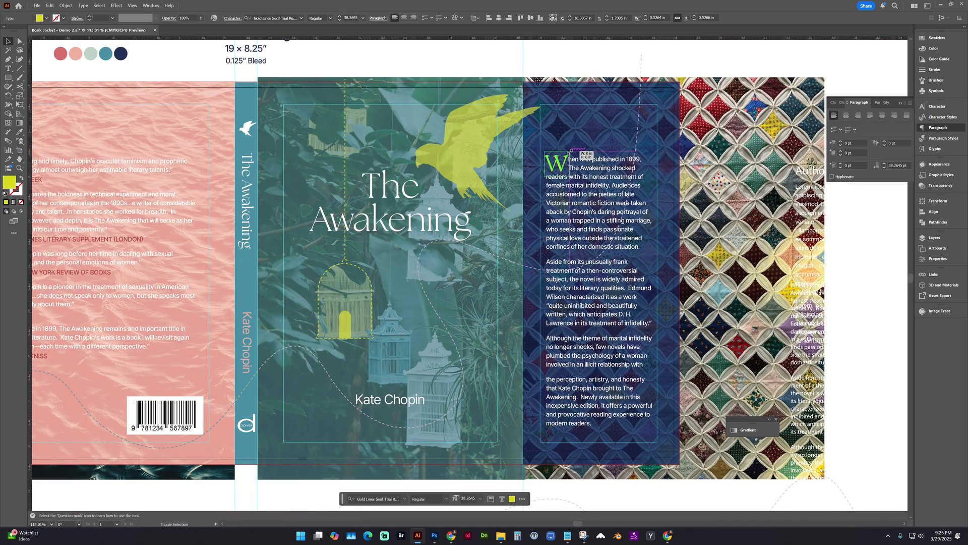
{"action": "double_click", "coordinate": [590, 171]}
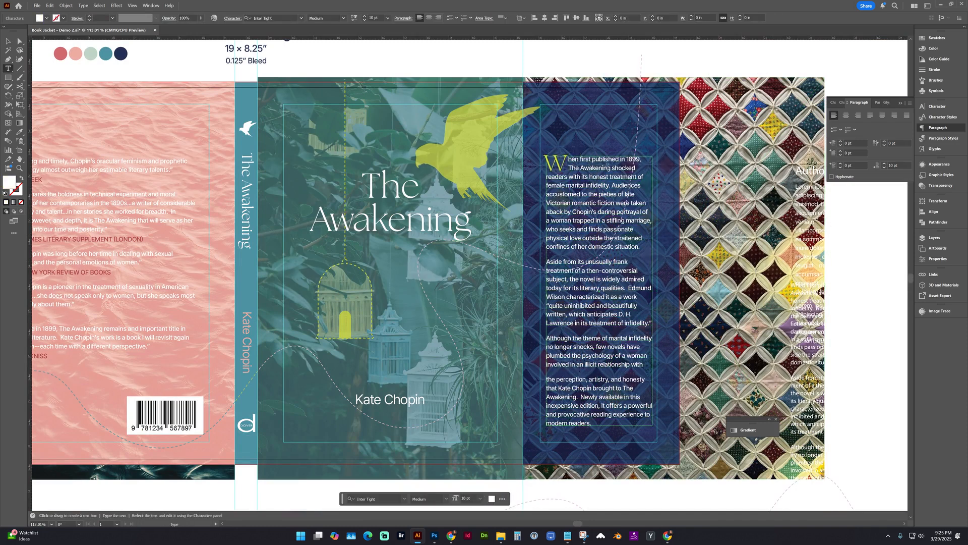
{"action": "left_click_drag", "start_coordinate": [610, 168], "coordinate": [569, 169]}
{"action": "left_click", "coordinate": [339, 18]}
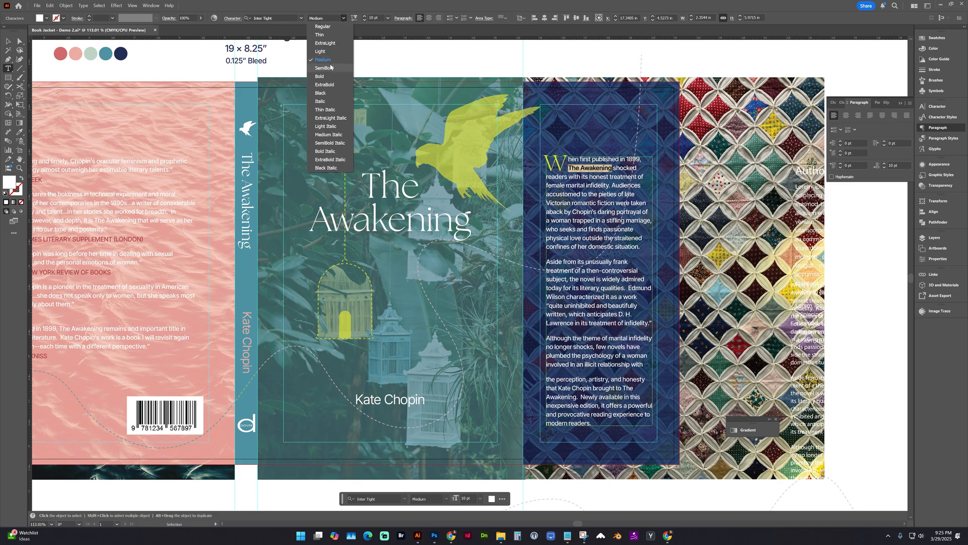
{"action": "left_click", "coordinate": [328, 135]}
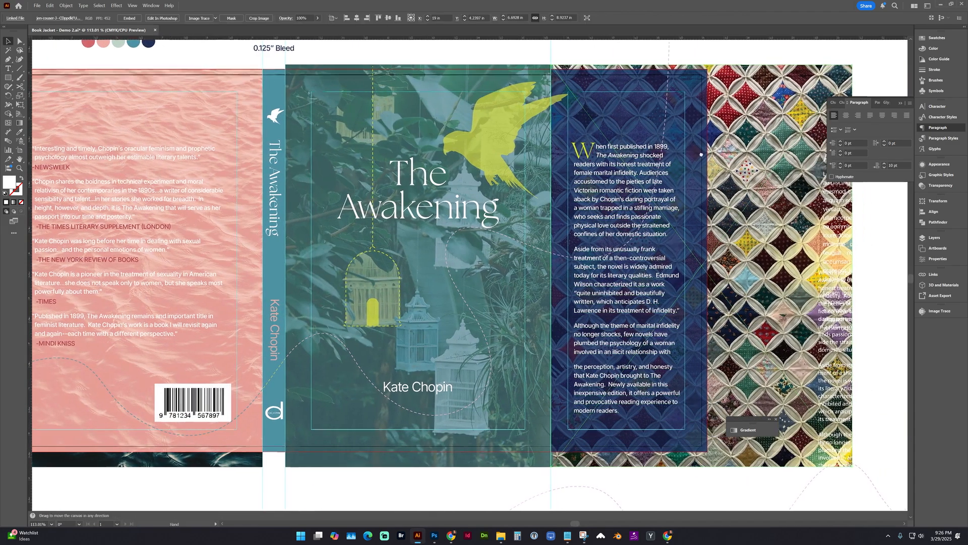
Lock and hide the Artwork layer.
{"action": "left_click_drag", "start_coordinate": [702, 154], "coordinate": [643, 162]}
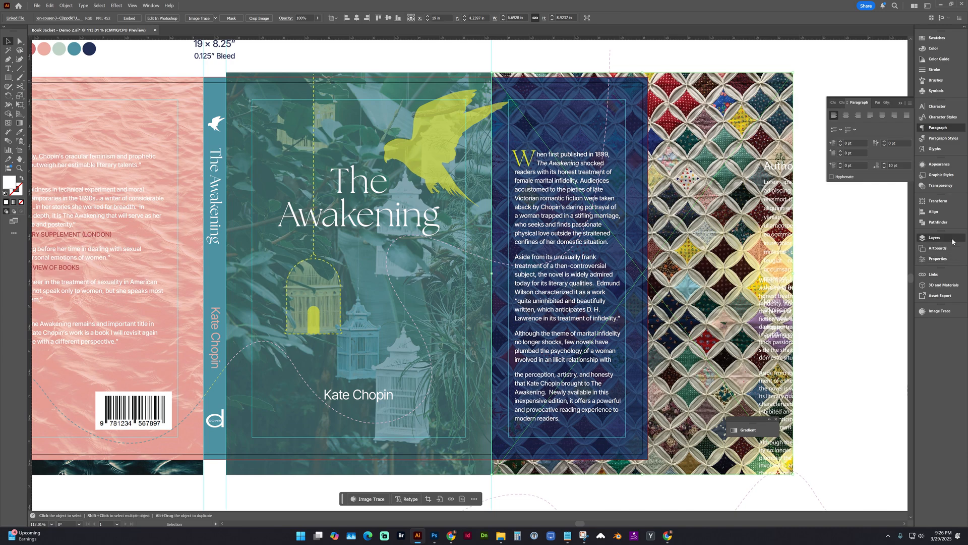
{"action": "left_click", "coordinate": [935, 237]}
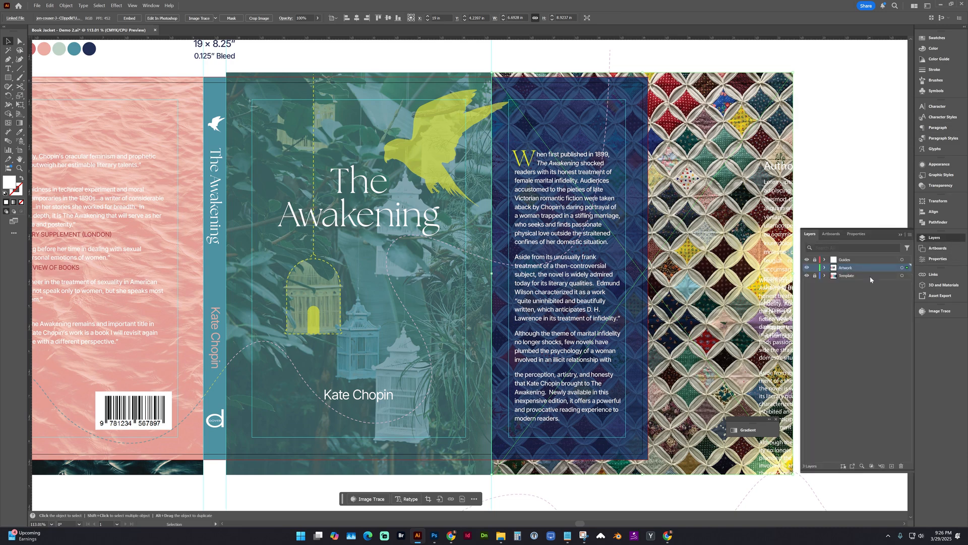
{"action": "left_click", "coordinate": [815, 268]}
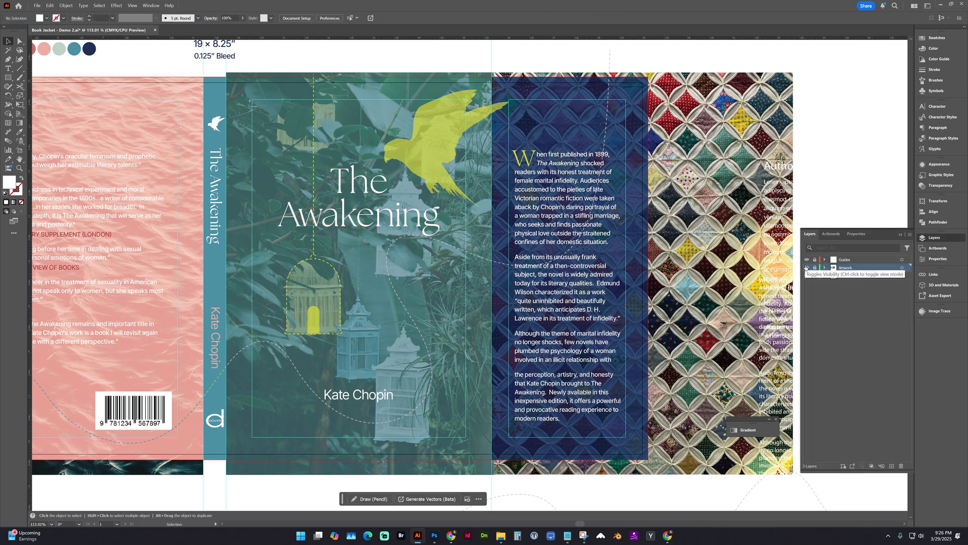
{"action": "left_click", "coordinate": [807, 268]}
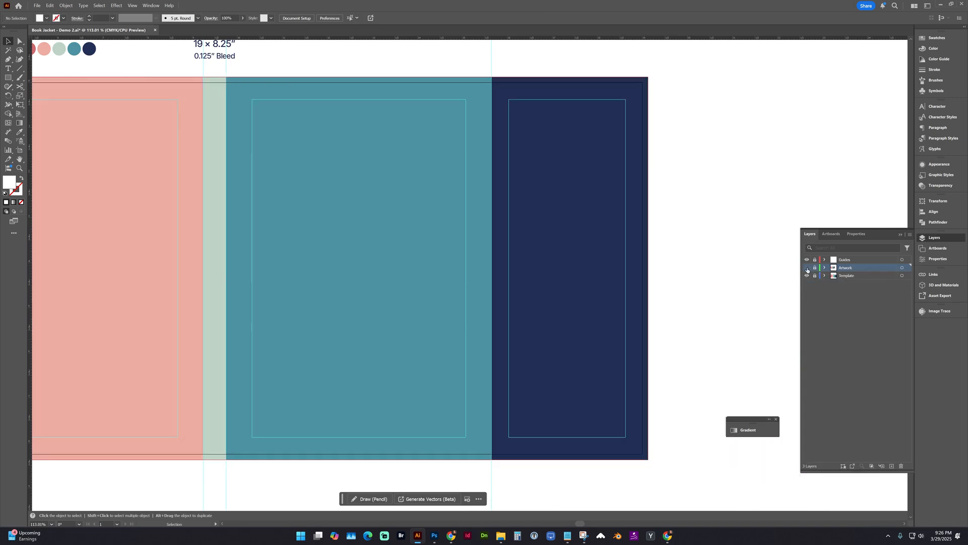
Select the navy front-flap rectangle on the unlocked Template layer and lock that layer again.
{"action": "left_click", "coordinate": [584, 210]}
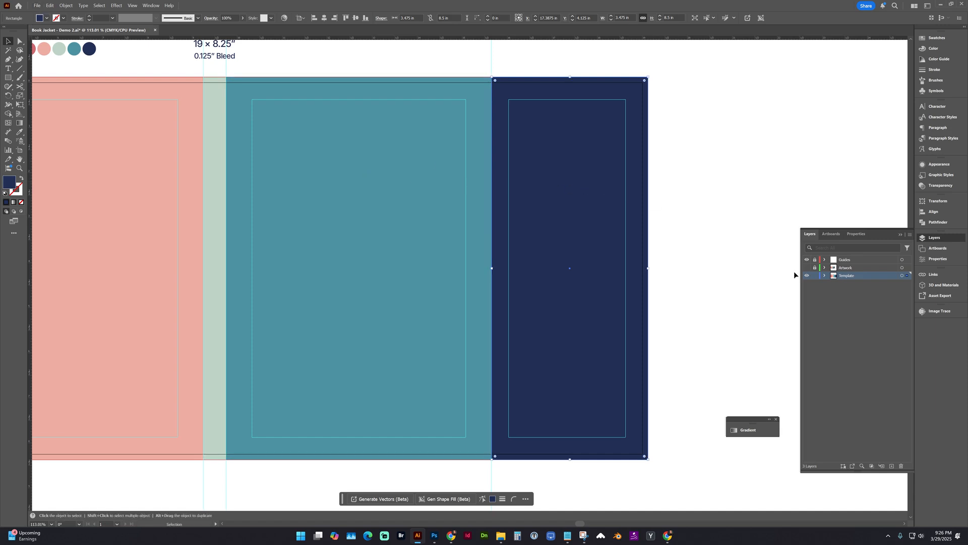
{"action": "left_click", "coordinate": [815, 276]}
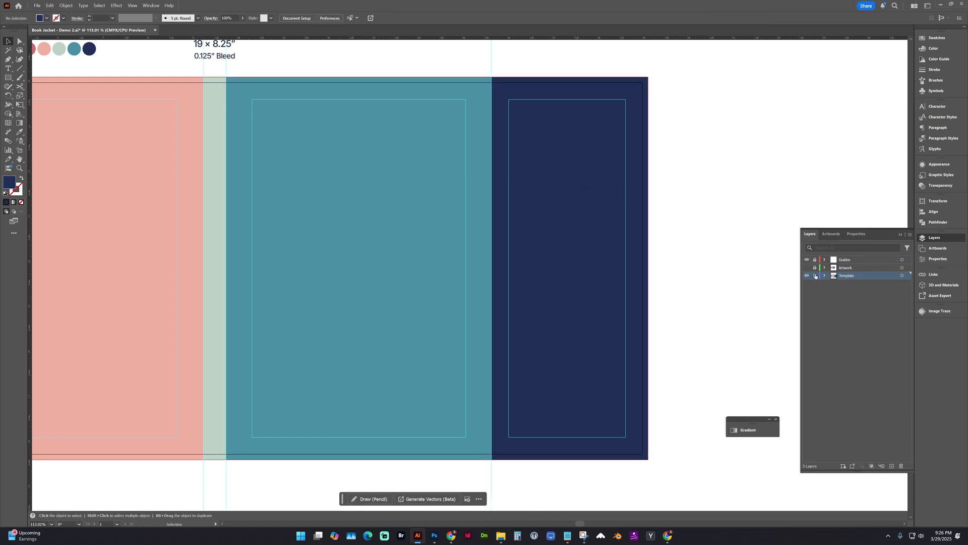
Show and unlock the Artwork layer, paste the copied navy flap rectangle in place on it, and expand the layer's contents.
{"action": "left_click", "coordinate": [807, 268]}
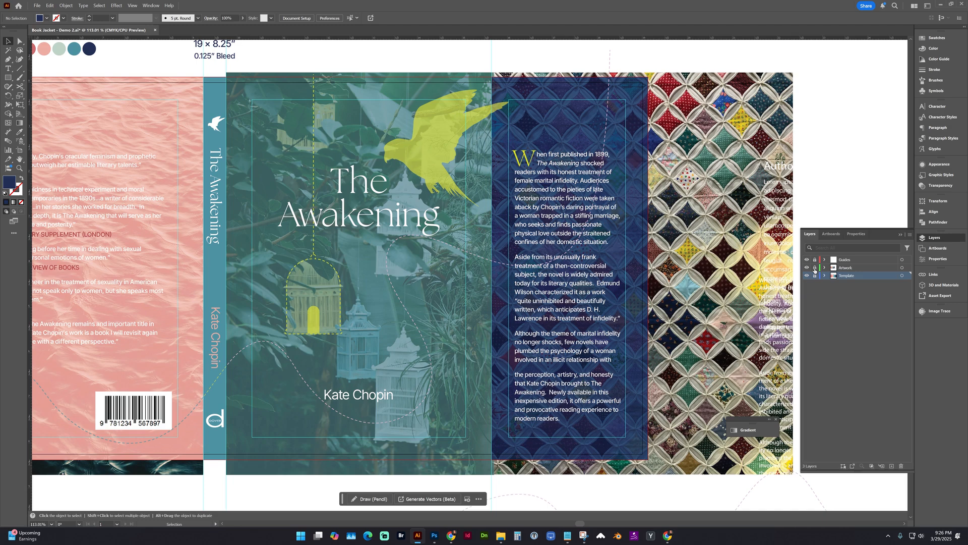
{"action": "left_click", "coordinate": [850, 268]}
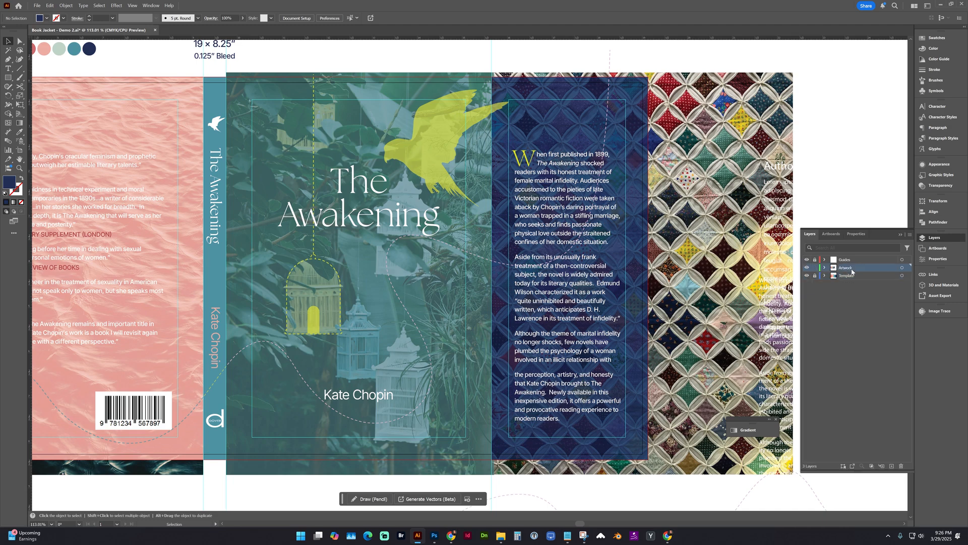
{"action": "left_click", "coordinate": [53, 6]}
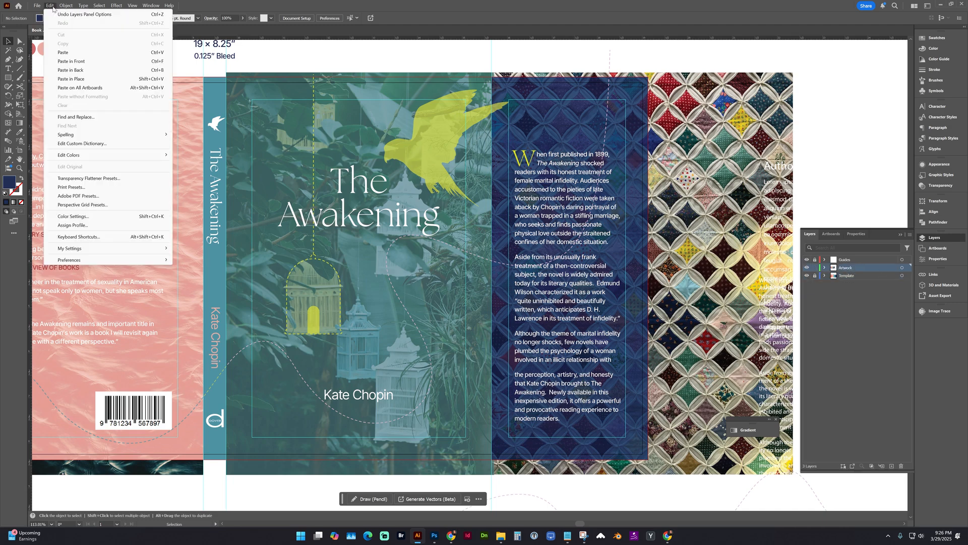
{"action": "left_click", "coordinate": [72, 79]}
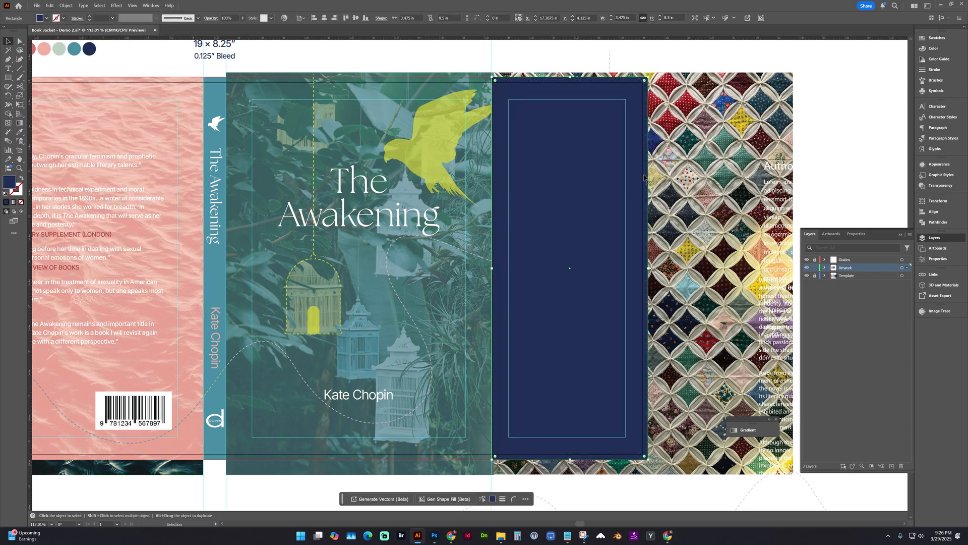
{"action": "left_click", "coordinate": [825, 268]}
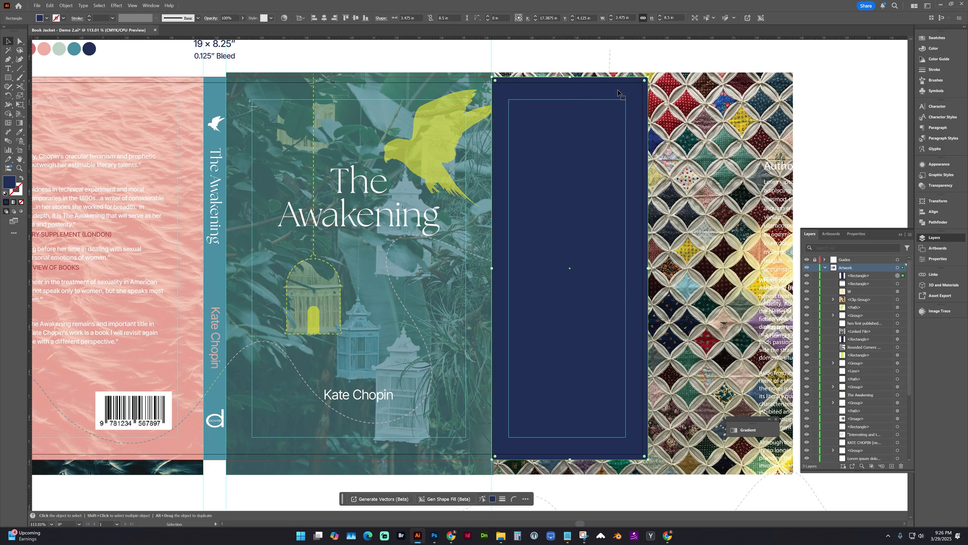
Add the quilt image to the selection and make a clipping mask from the navy rectangle to crop it to the front flap.
{"action": "left_click", "coordinate": [670, 85], "text": "shift"}
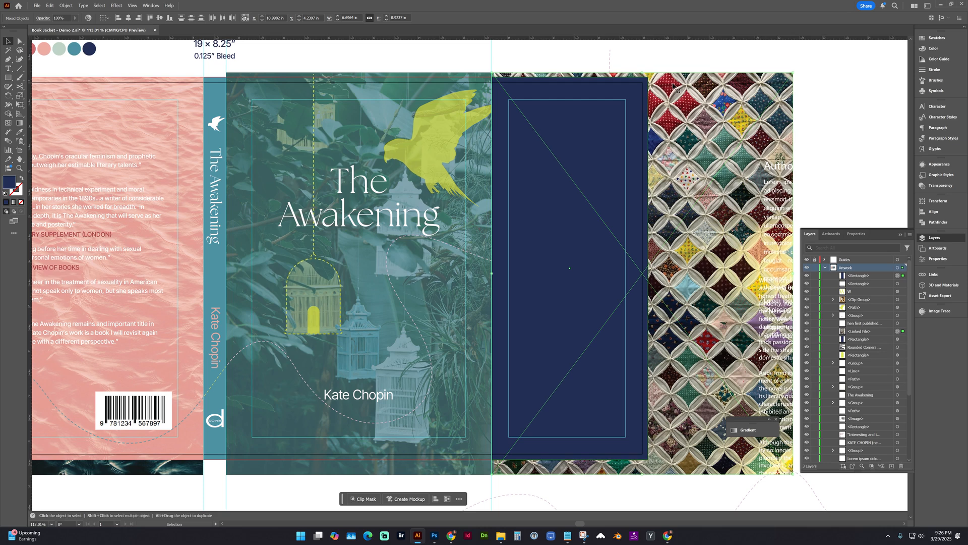
{"action": "left_click", "coordinate": [65, 5]}
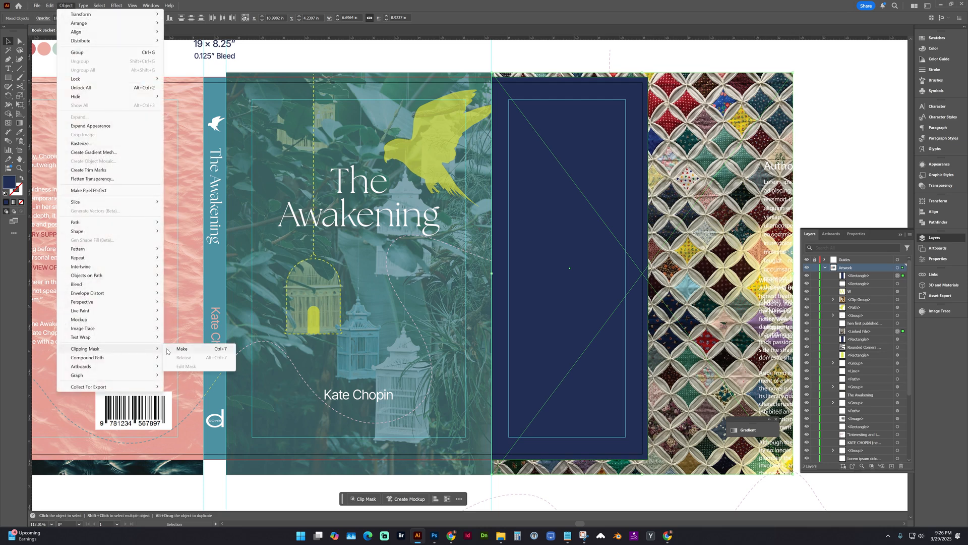
{"action": "left_click", "coordinate": [171, 349]}
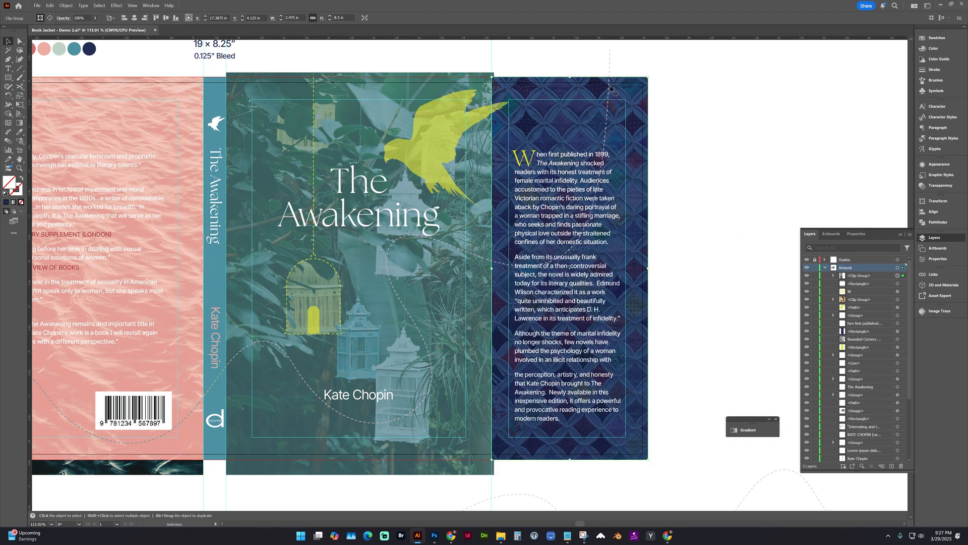
{"action": "left_click", "coordinate": [676, 91]}
{"action": "left_click_drag", "start_coordinate": [616, 95], "coordinate": [674, 84]}
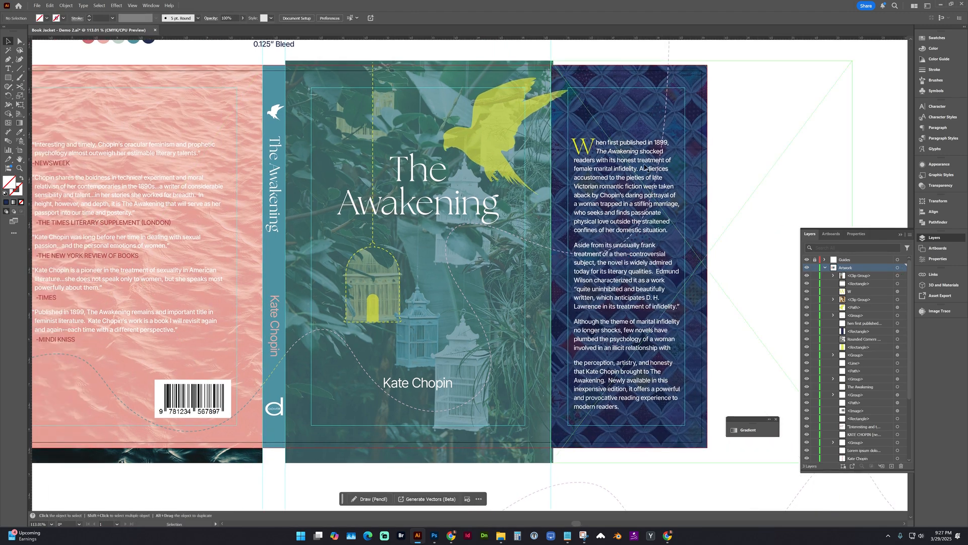
Preview the whole jacket in Trim View and examine the clipped front flap and the yellow bird overlapping it.
{"action": "left_click_drag", "start_coordinate": [552, 179], "coordinate": [569, 179]}
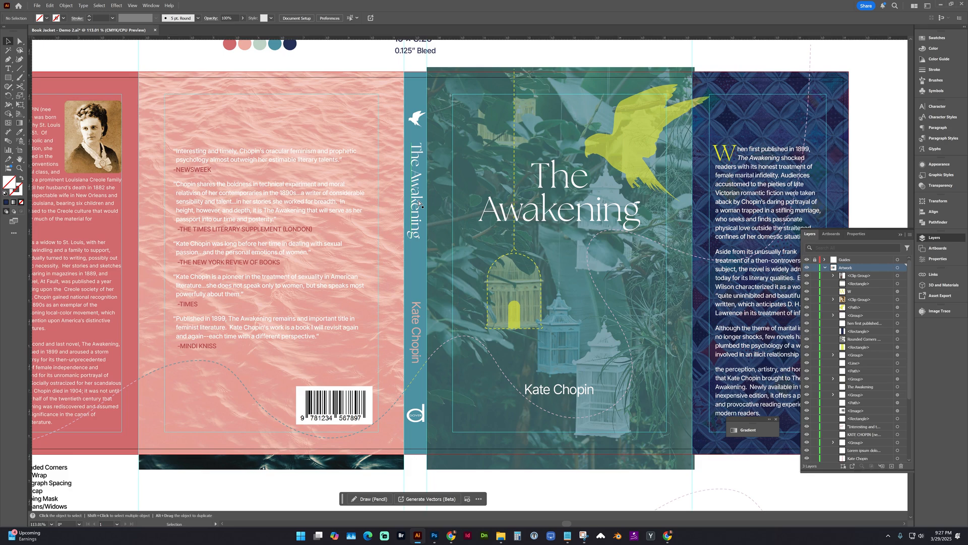
{"action": "key", "text": "ctrl+minus"}
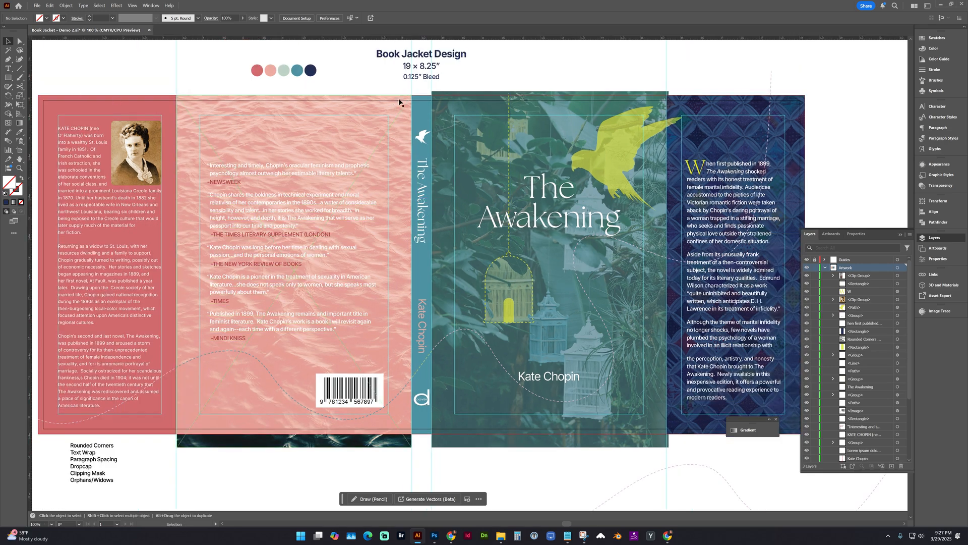
{"action": "left_click", "coordinate": [131, 7]}
{"action": "left_click", "coordinate": [146, 53]}
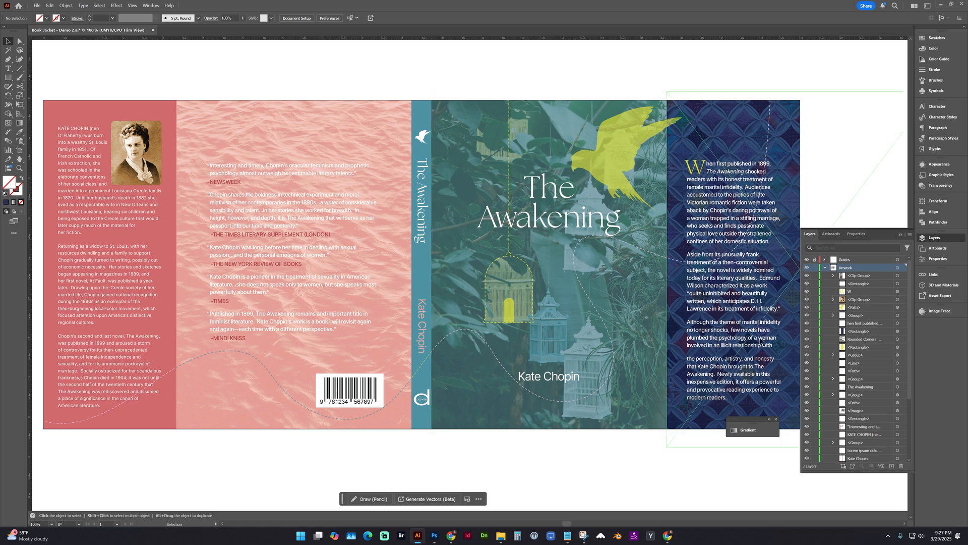
{"action": "left_click_drag", "start_coordinate": [747, 323], "coordinate": [698, 310]}
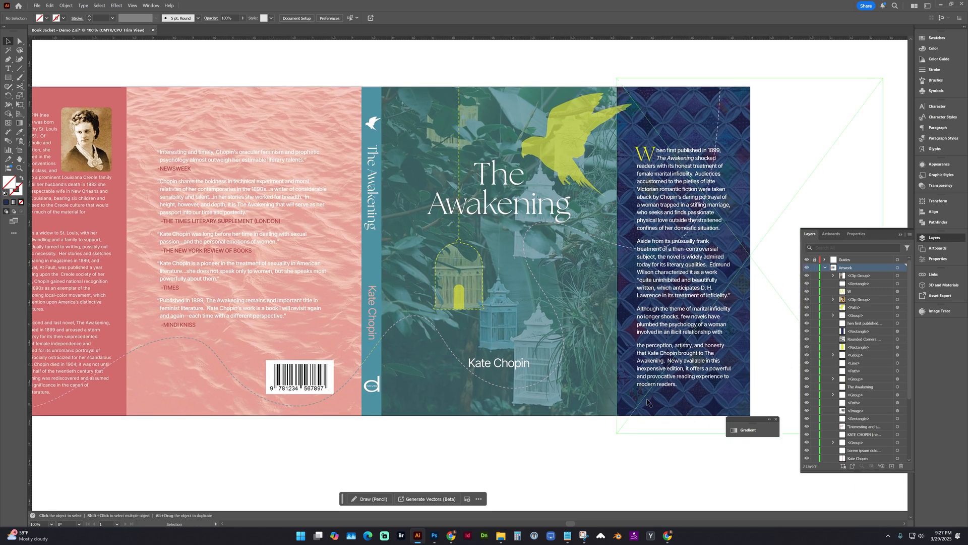
{"action": "left_click", "coordinate": [672, 164]}
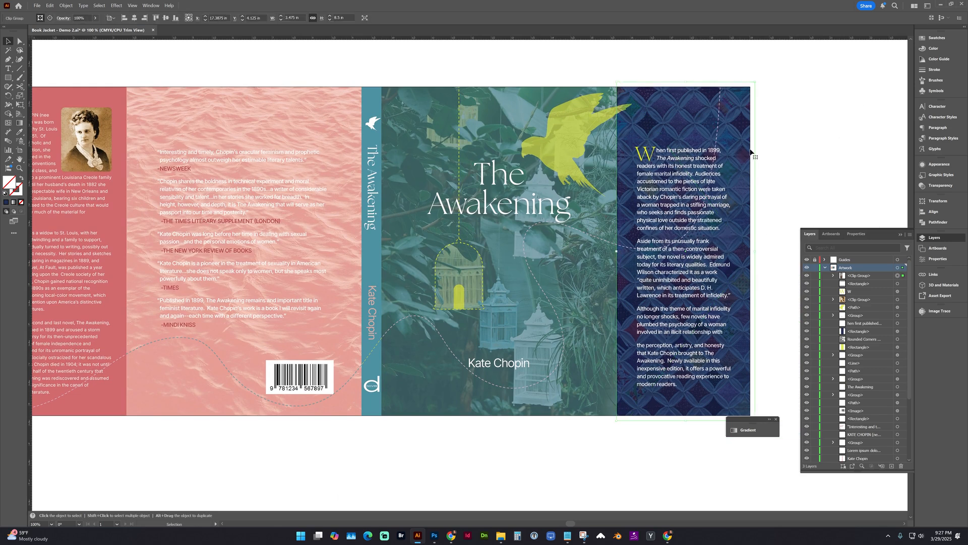
{"action": "left_click", "coordinate": [564, 134]}
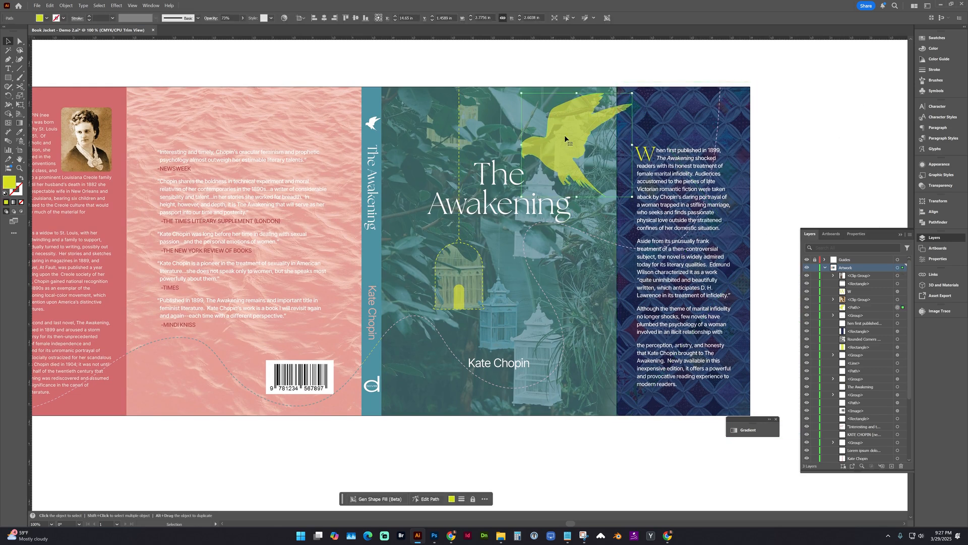
{"action": "left_click", "coordinate": [619, 78]}
{"action": "left_click_drag", "start_coordinate": [594, 99], "coordinate": [578, 124]}
{"action": "left_click", "coordinate": [621, 78]}
{"action": "left_click_drag", "start_coordinate": [626, 309], "coordinate": [665, 306]}
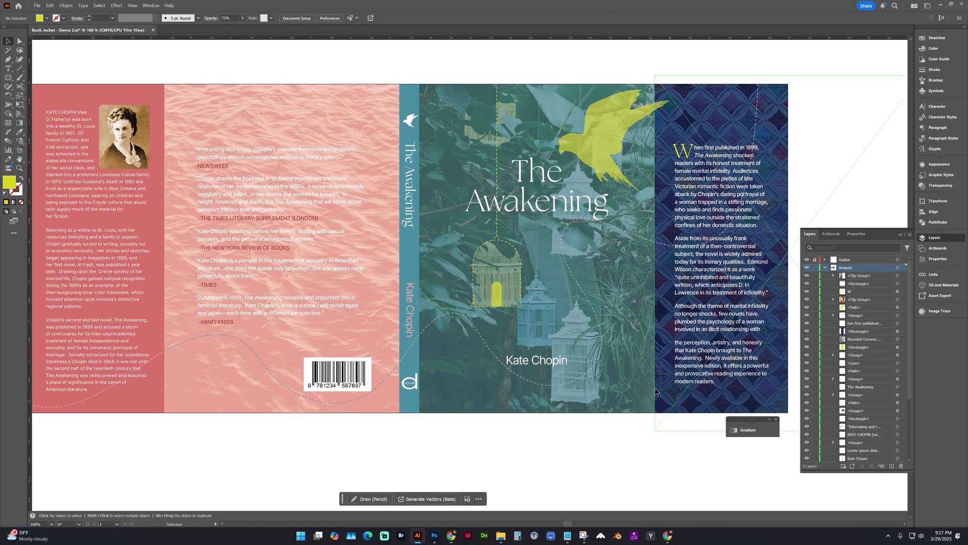
{"action": "left_click_drag", "start_coordinate": [602, 344], "coordinate": [644, 345]}
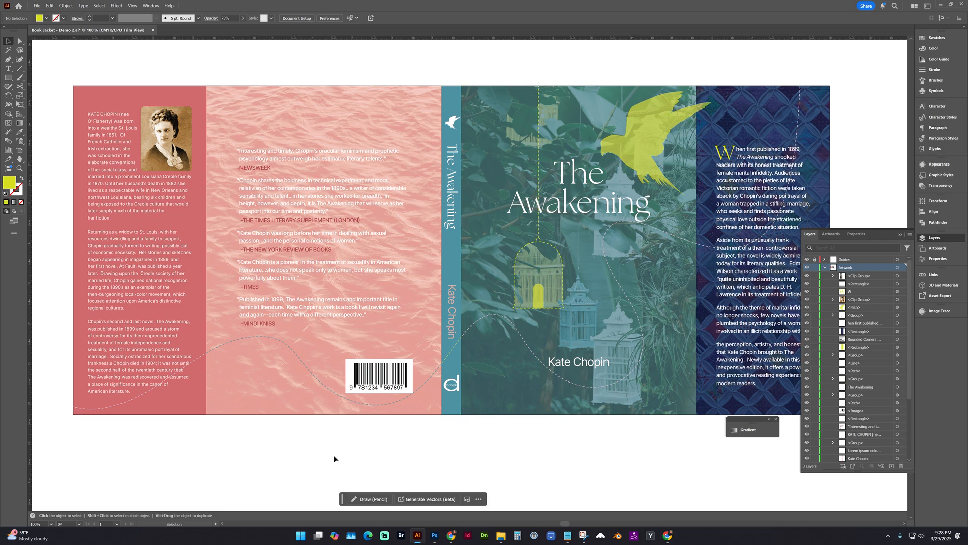
Color the author's name at the start of the back-flap biography with the bird's yellow and change its font style.
{"action": "left_click", "coordinate": [107, 116]}
{"action": "double_click", "coordinate": [117, 114]}
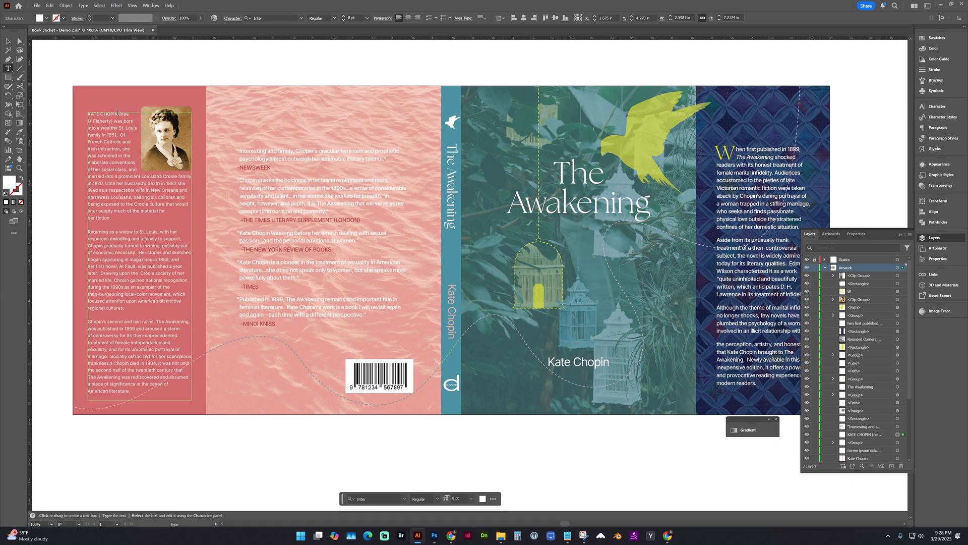
{"action": "left_click_drag", "start_coordinate": [117, 113], "coordinate": [86, 115]}
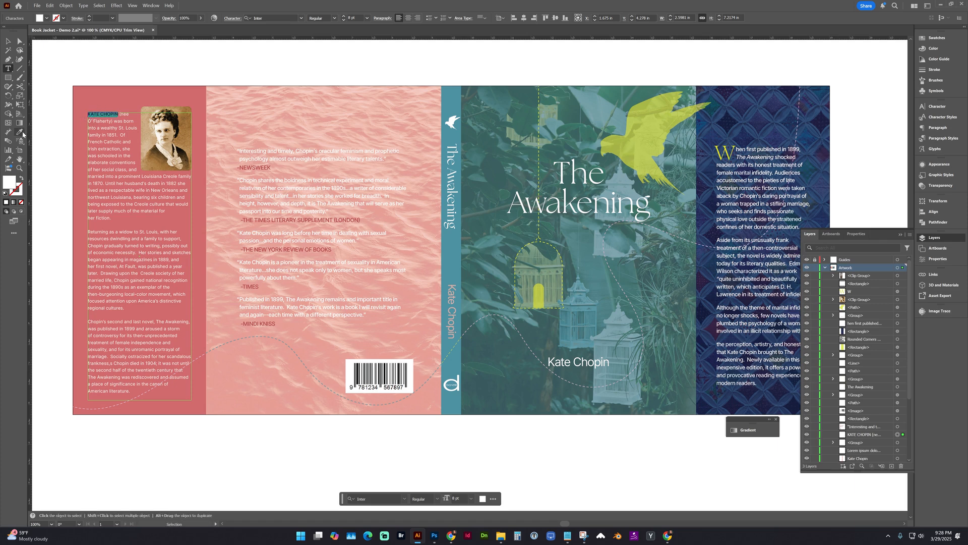
{"action": "left_click", "coordinate": [22, 132]}
{"action": "left_click", "coordinate": [623, 146]}
{"action": "left_click", "coordinate": [335, 19]}
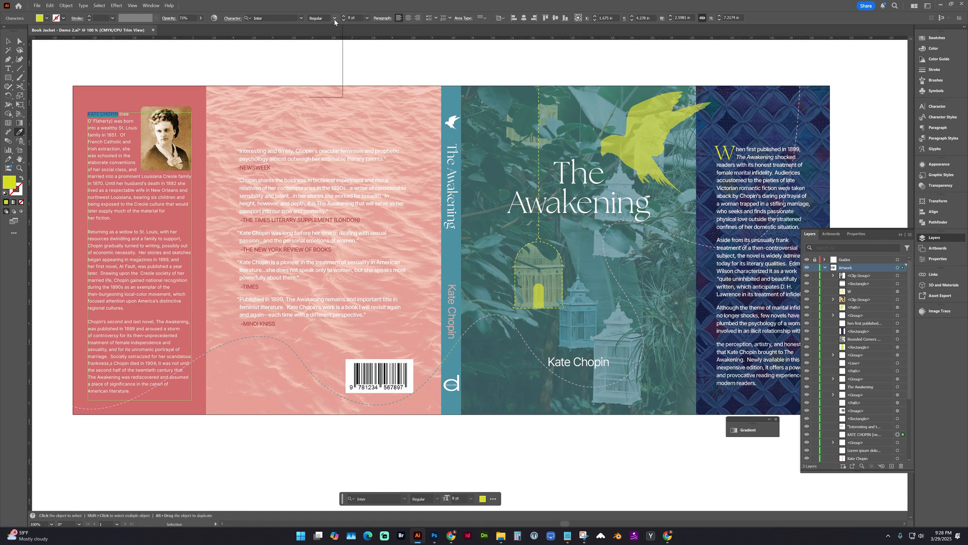
{"action": "left_click", "coordinate": [316, 59]}
{"action": "key", "text": "Escape"}
Turn off Trim View to bring back the bleed area and guides around the jacket.
{"action": "left_click", "coordinate": [132, 5]}
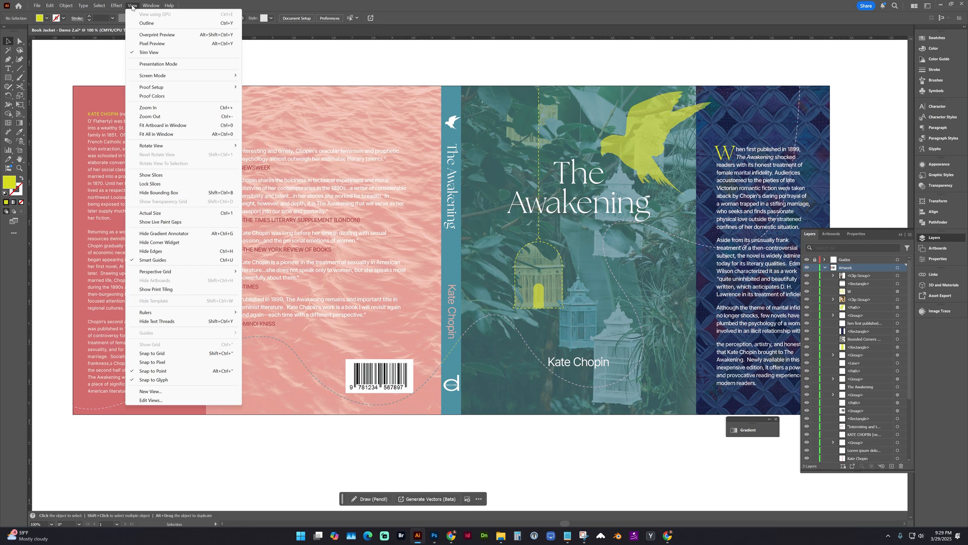
{"action": "left_click", "coordinate": [148, 53]}
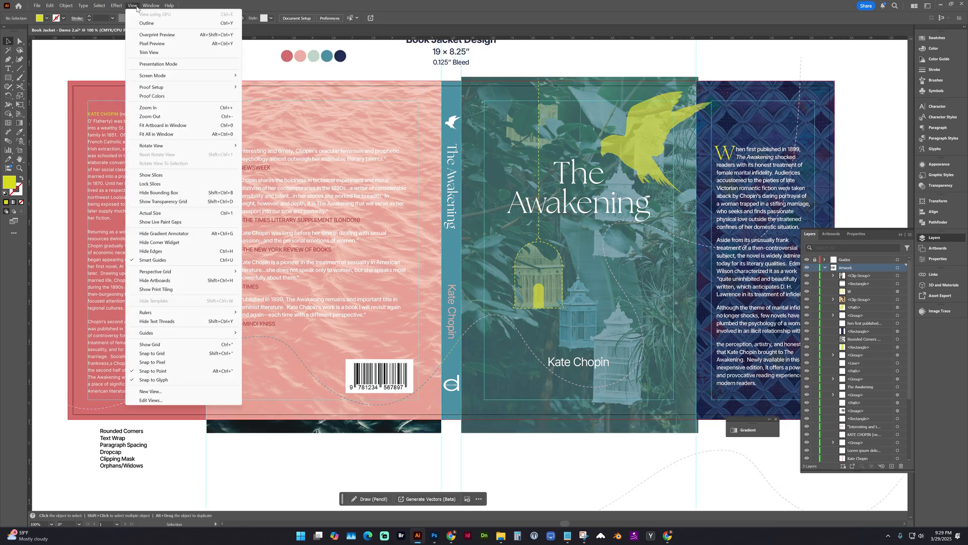